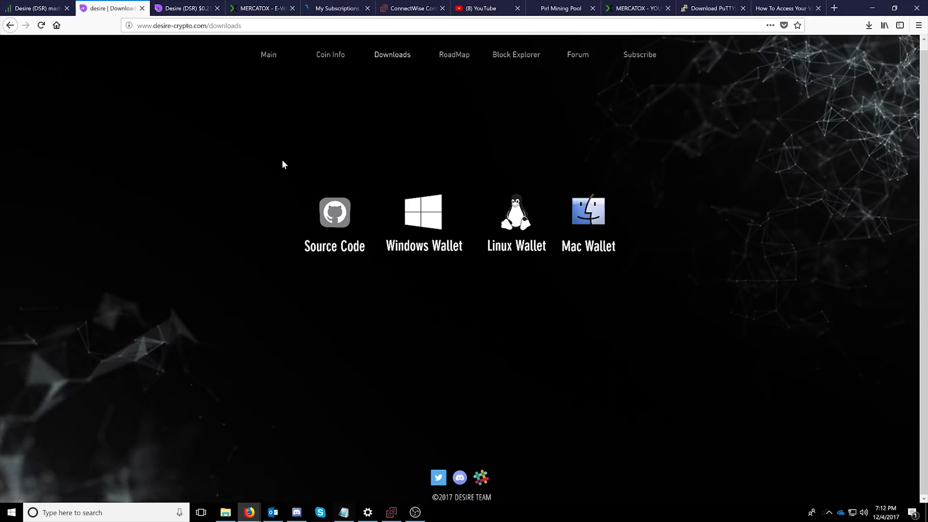
Leave the Desire downloads page and switch to the remote PC's Desire Core wallet Receive tab
click(186, 8)
click(110, 9)
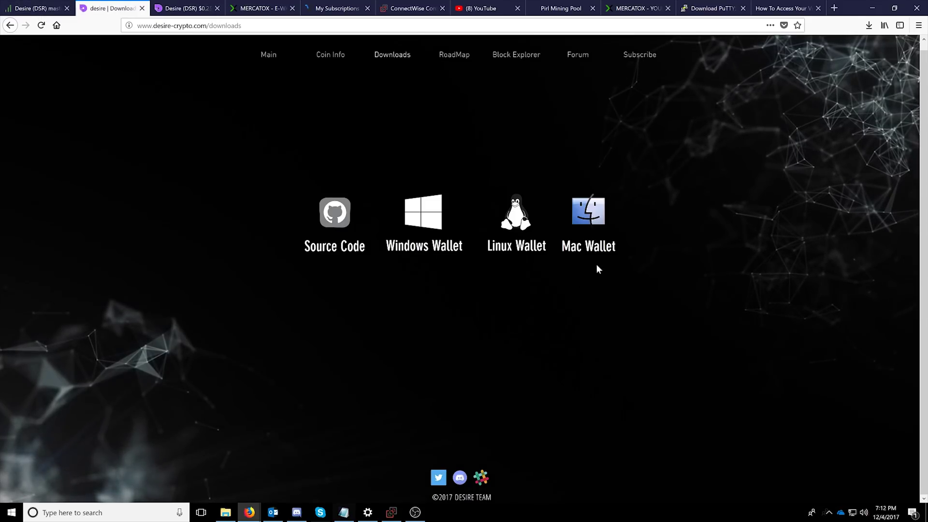
click(872, 9)
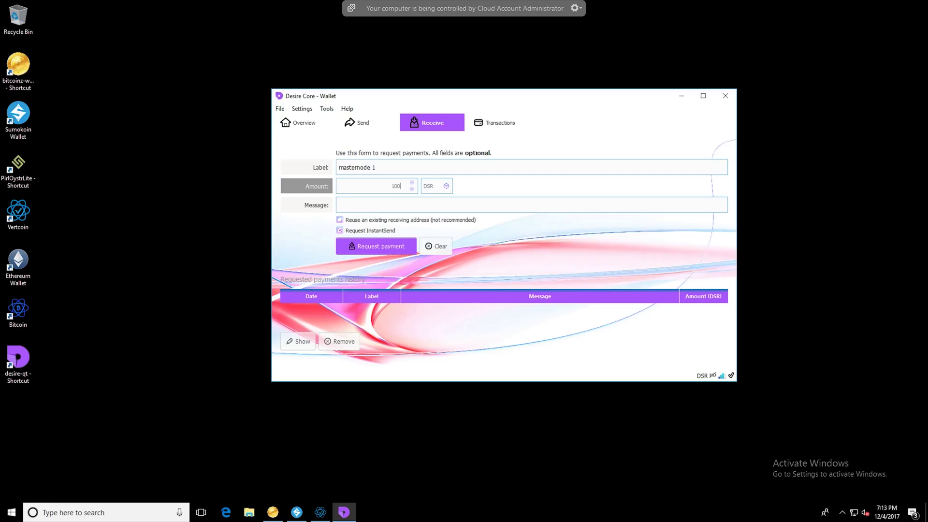
Request a 1000 DSR payment labelled 'masternode 1' and select its receiving address
click(380, 247)
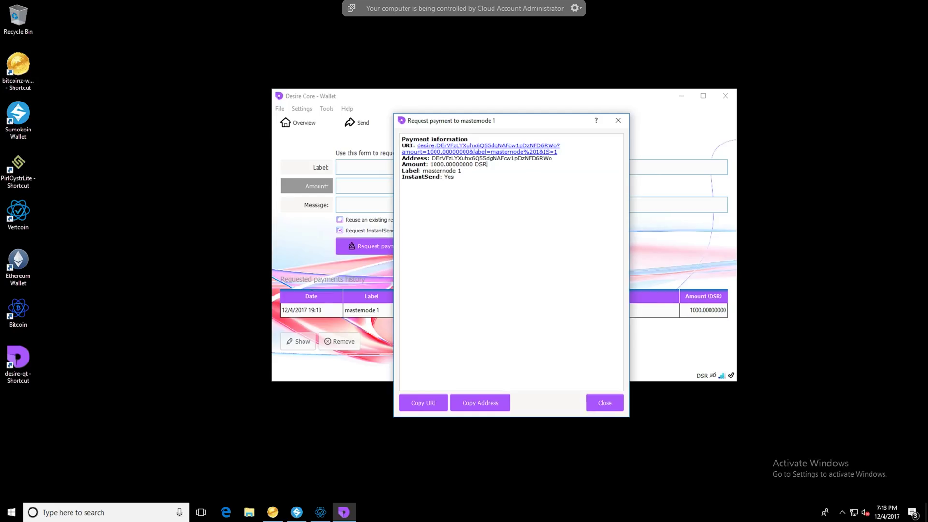
drag(487, 165, 461, 159)
click(439, 158)
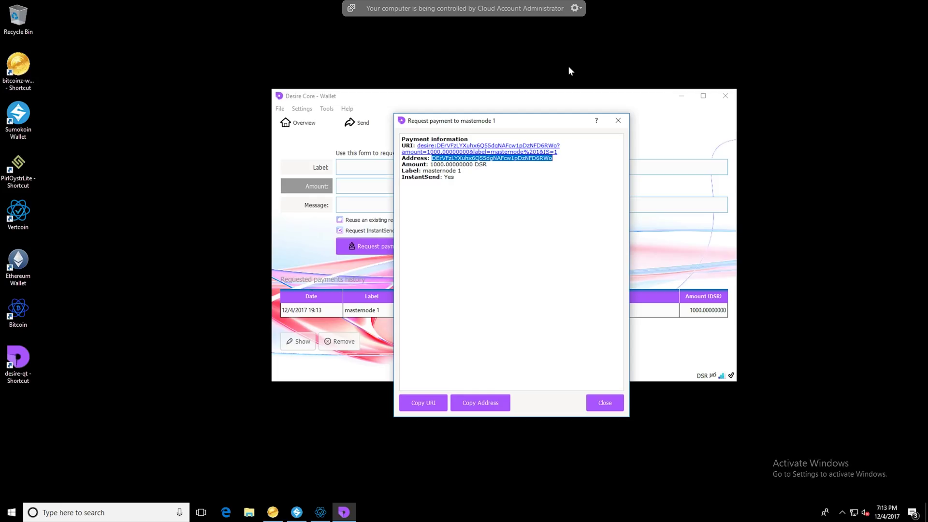
Leave the remote session and open the Mercatox e-wallet showing the 1046.00645519 DSR balance
mouse_move(838, 5)
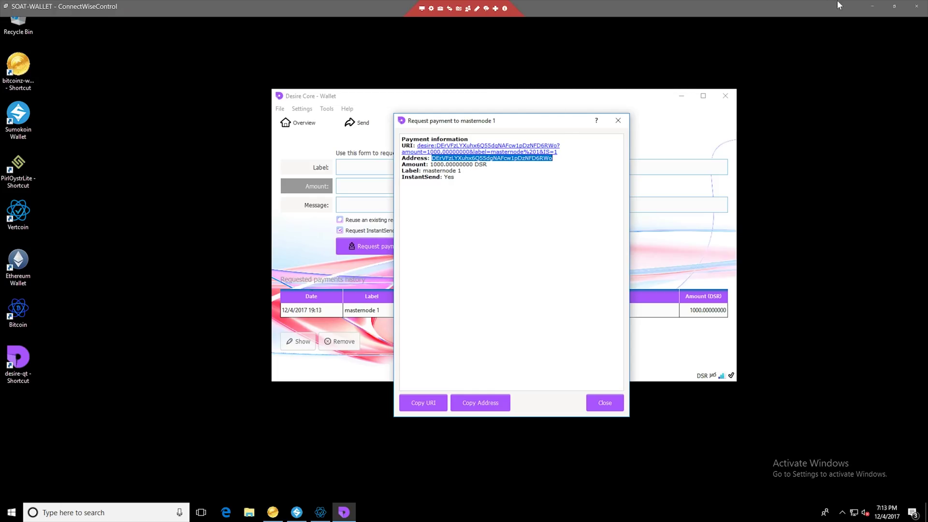
click(872, 6)
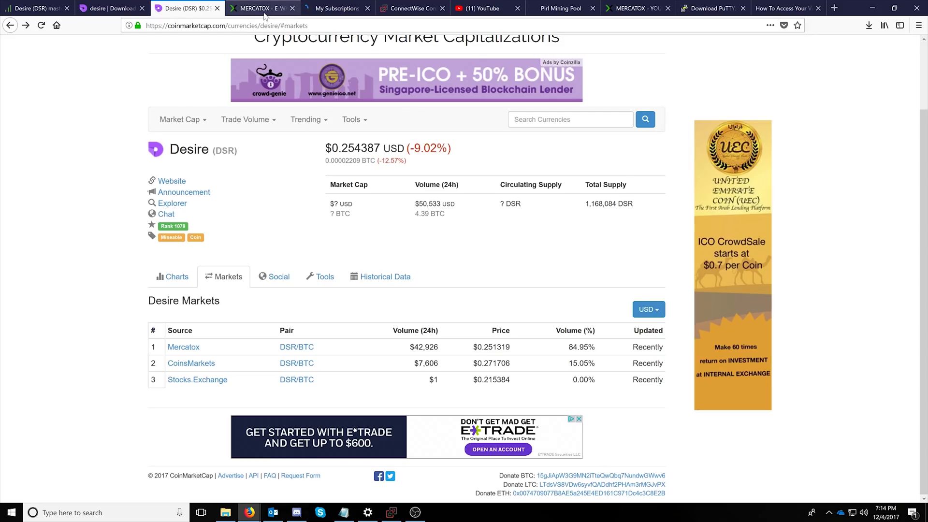
click(265, 10)
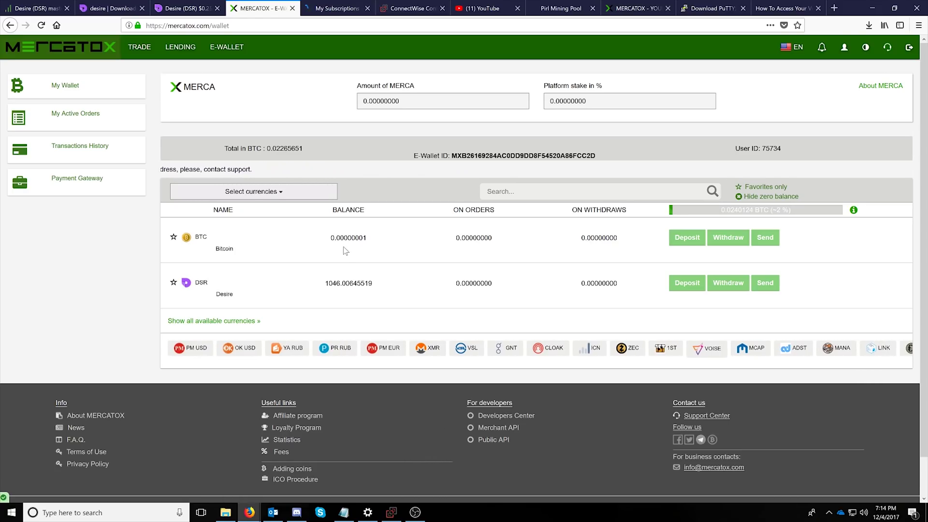
click(253, 191)
click(203, 243)
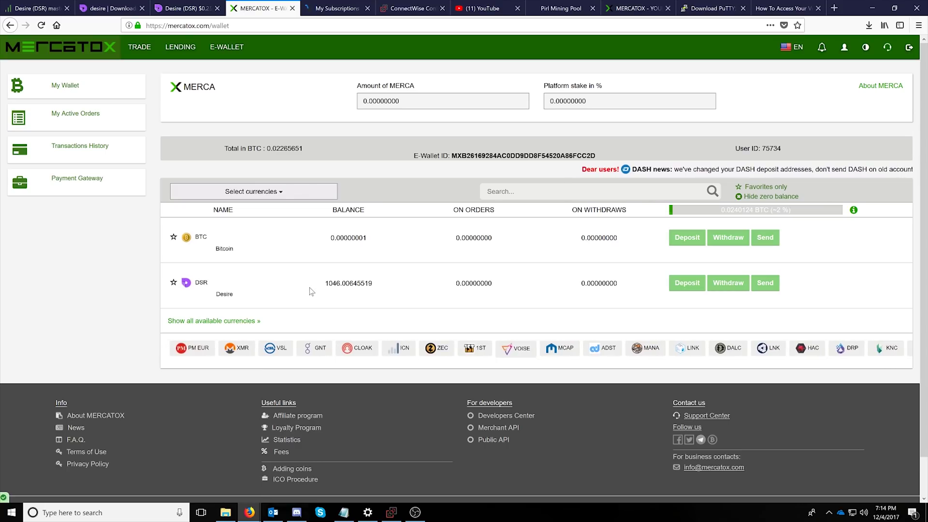
drag(324, 286, 391, 287)
click(391, 287)
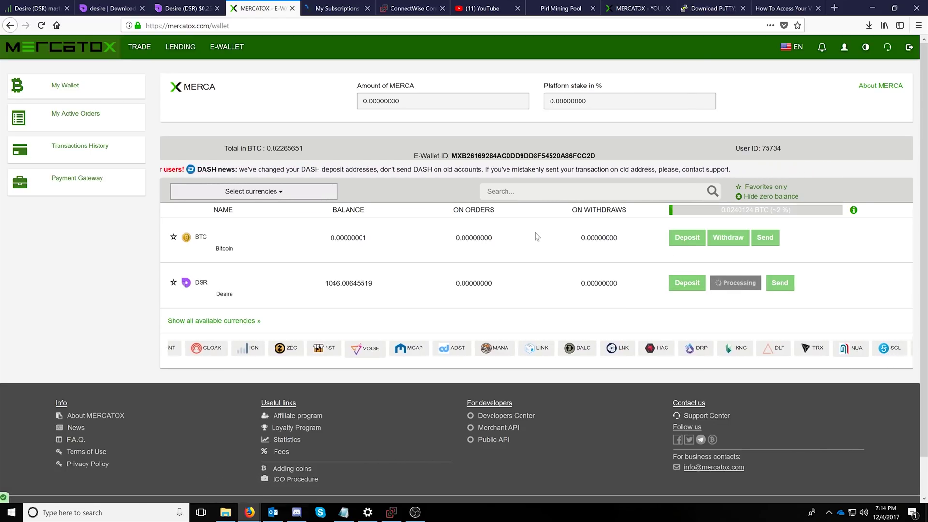
Submit a 1000.01 DSR withdrawal to the pasted masternode receiving address
click(727, 283)
text(DErVFzLYXuhx6Q55dgNAFcw1pDzNFD6RWo)
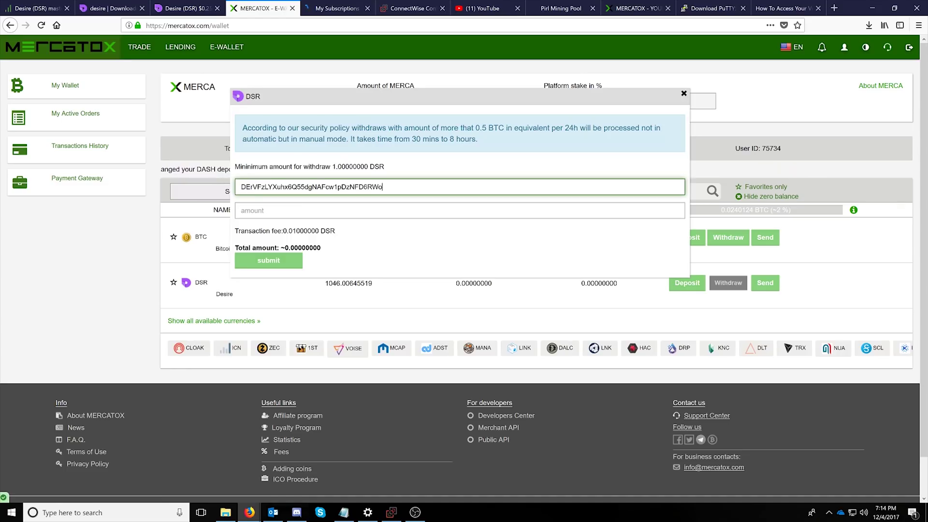
key(Tab)
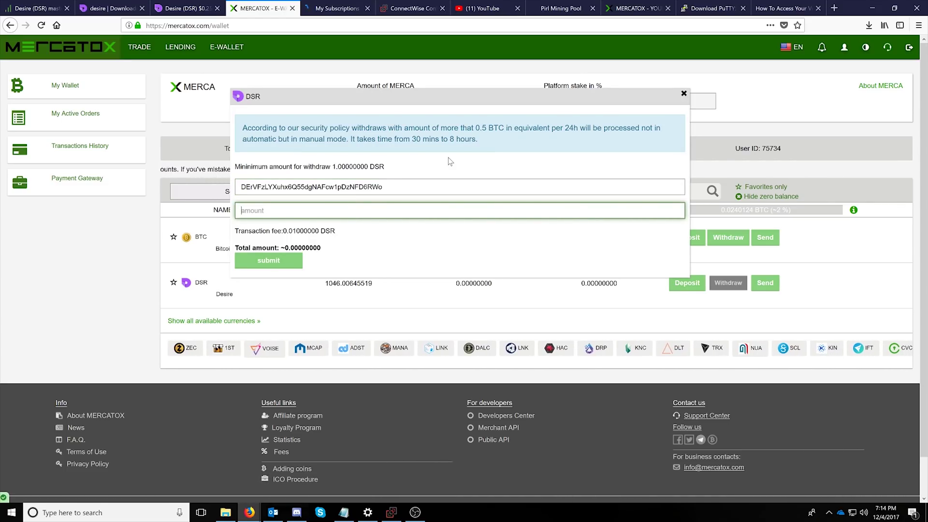
text(100.)
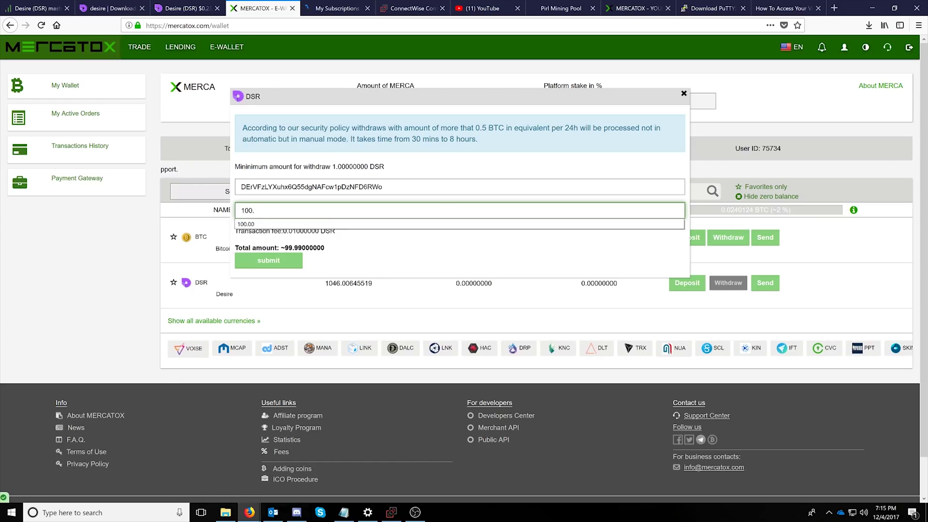
click(418, 244)
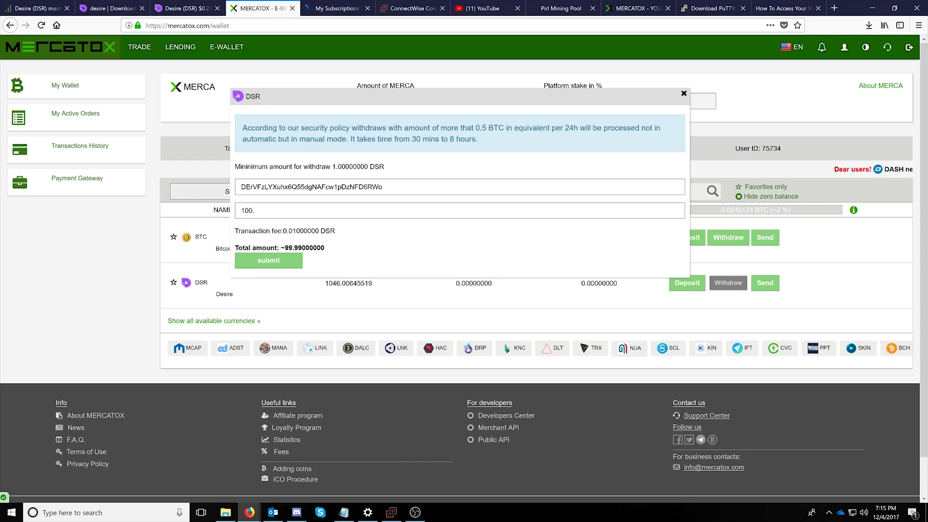
click(256, 210)
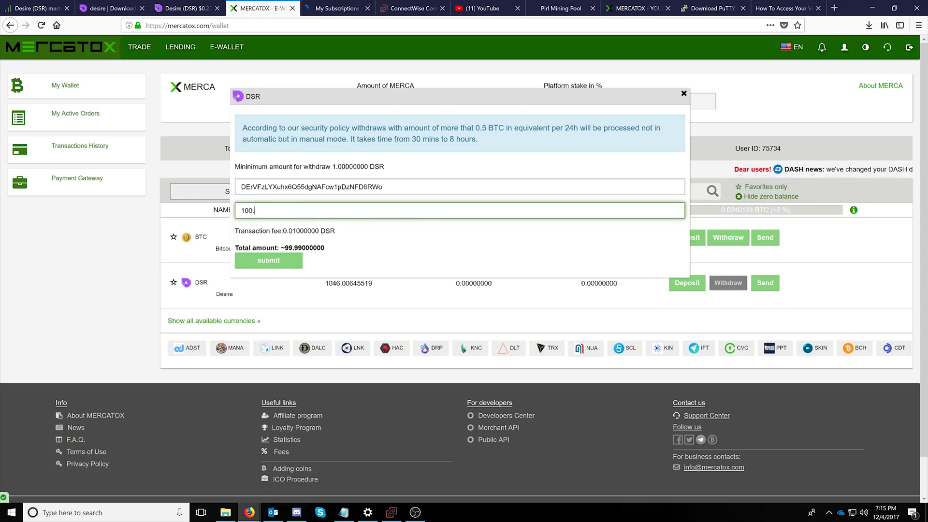
key(BackSpace)
text(0.01)
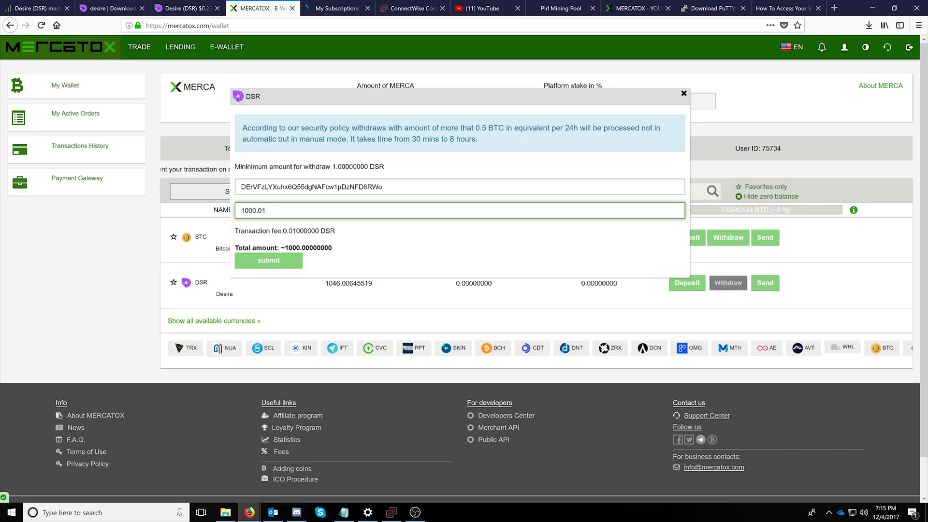
click(269, 260)
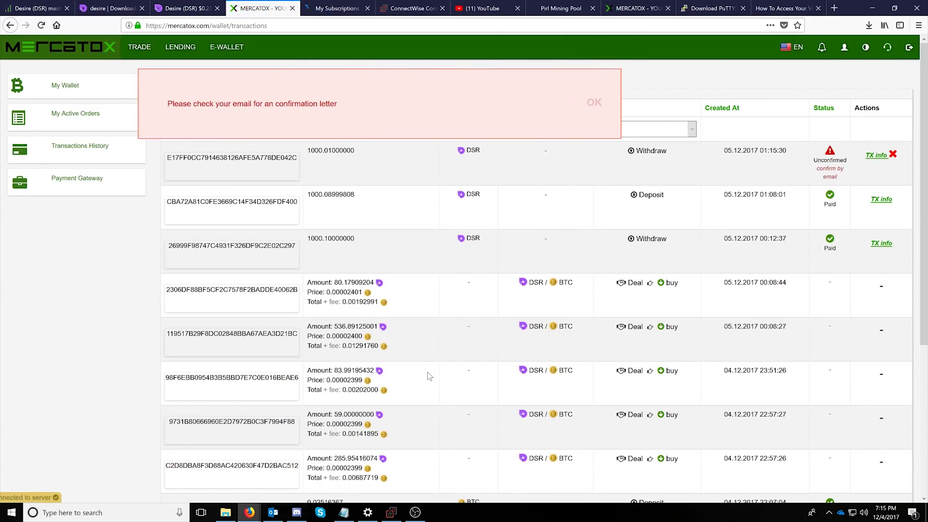
Confirm the withdrawal through the link in the Mercatox confirmation email in Outlook
click(273, 513)
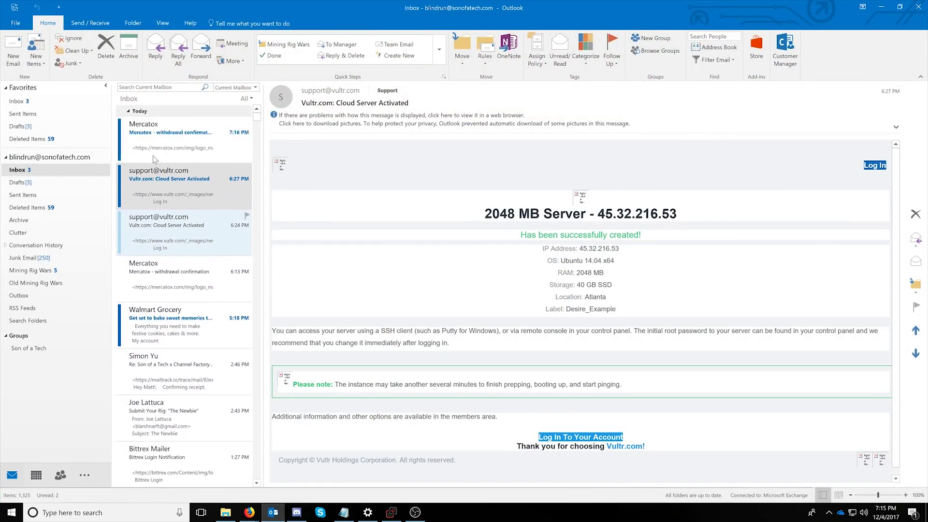
click(155, 126)
click(466, 278)
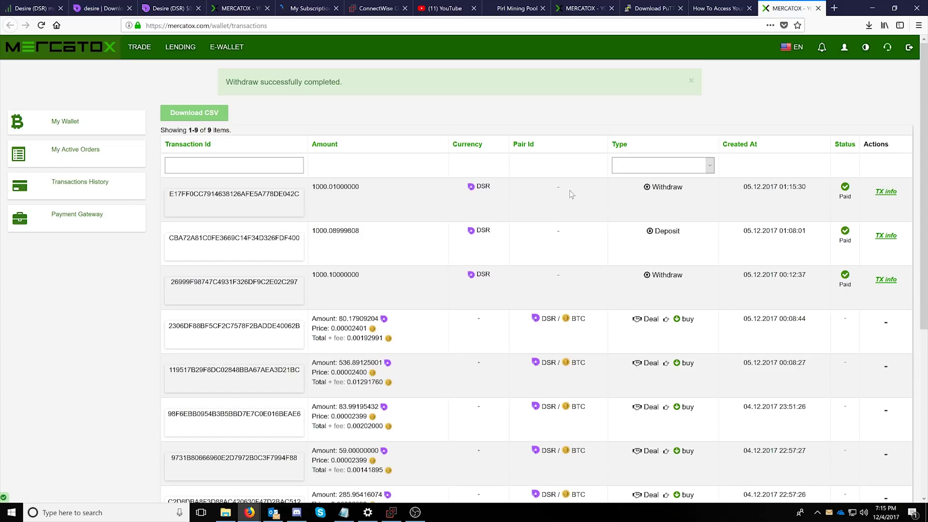
Check the 1000.01 DSR withdrawal in Transactions History and return to the e-wallet balances
scroll(396, 239, down, 3)
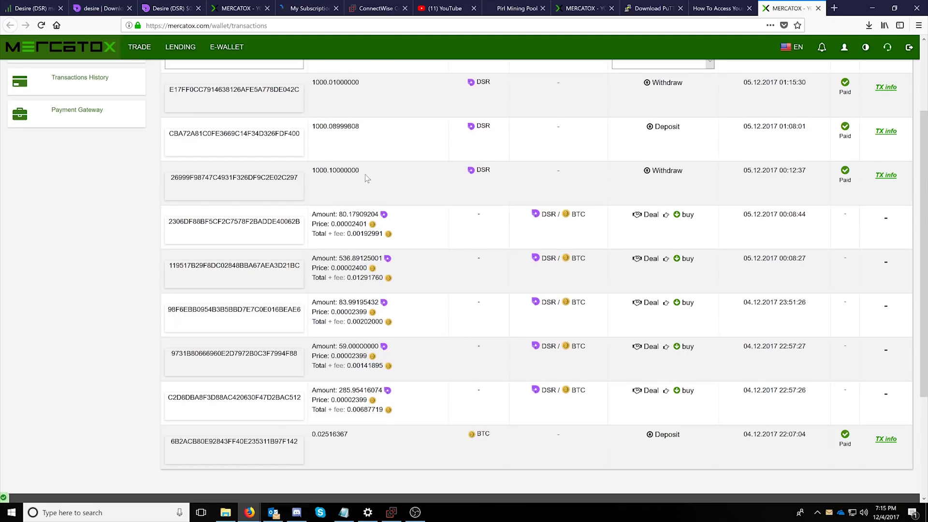
scroll(368, 178, up, 2)
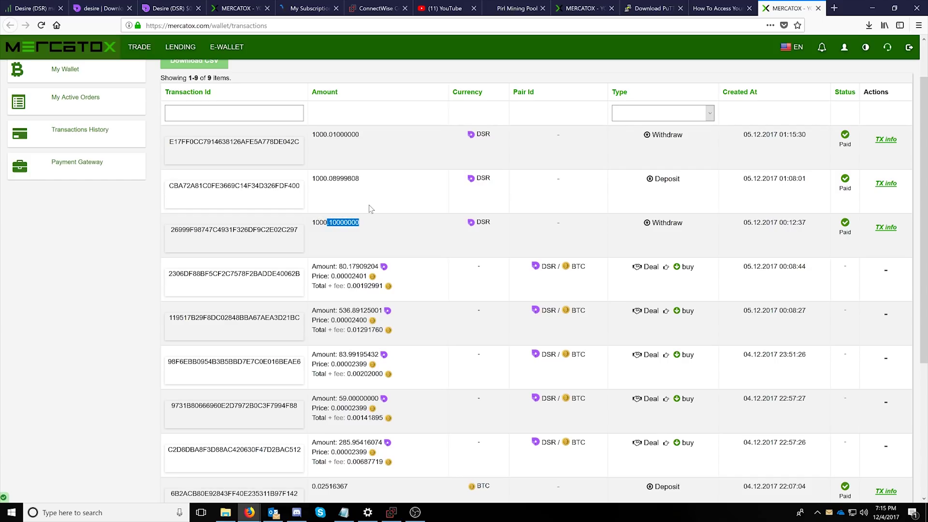
drag(369, 205, 327, 178)
scroll(433, 266, up, 2)
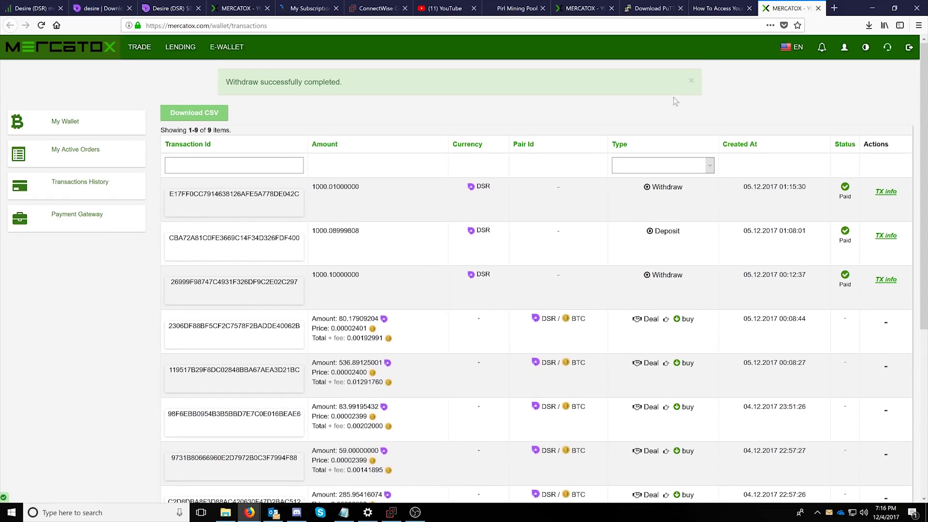
click(227, 46)
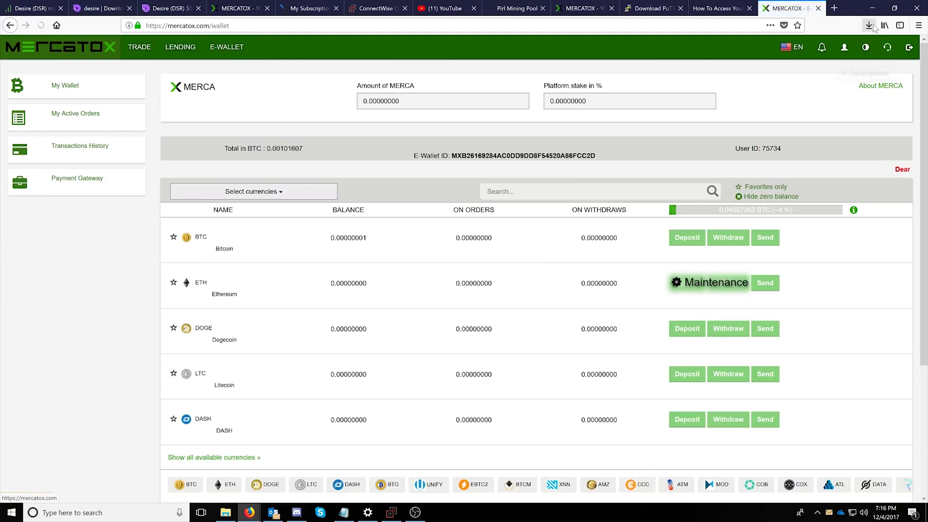
key(alt+Tab)
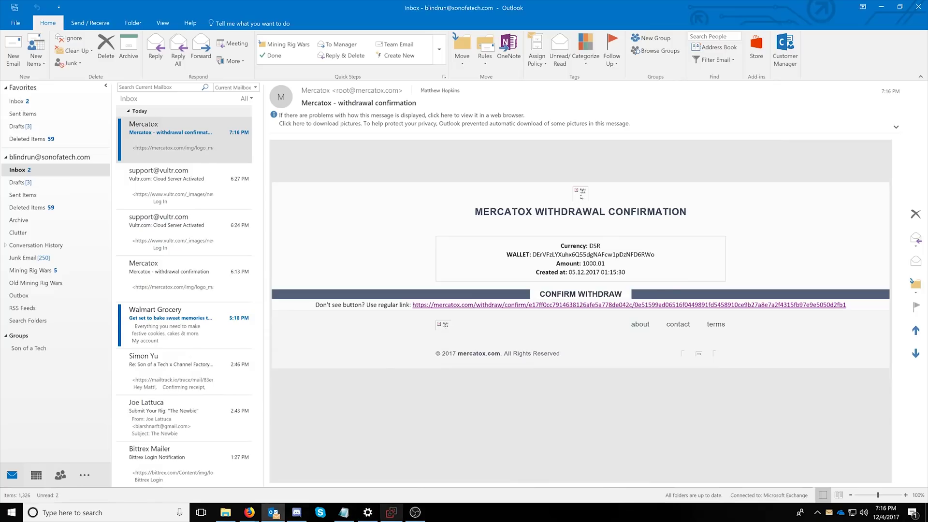
Close the wallet's payment request and show the Overview with 1000 DSR pending
click(879, 12)
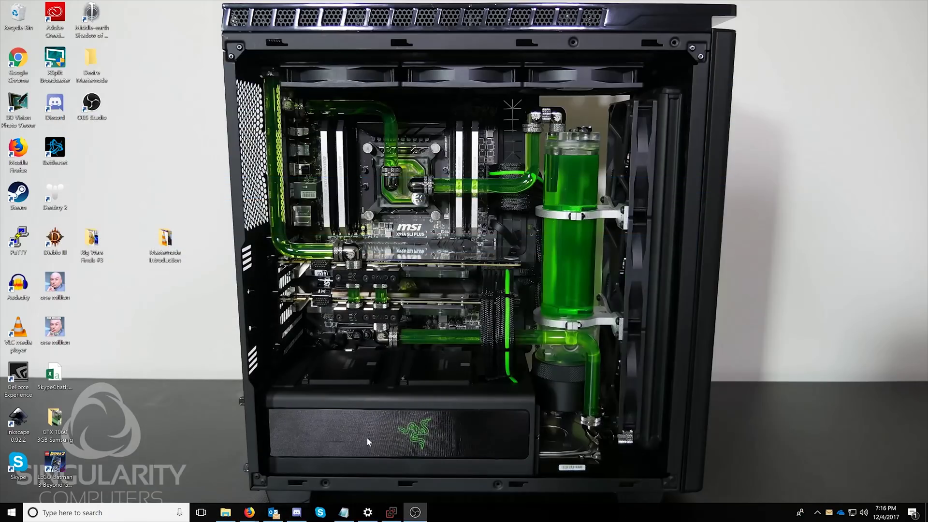
click(391, 512)
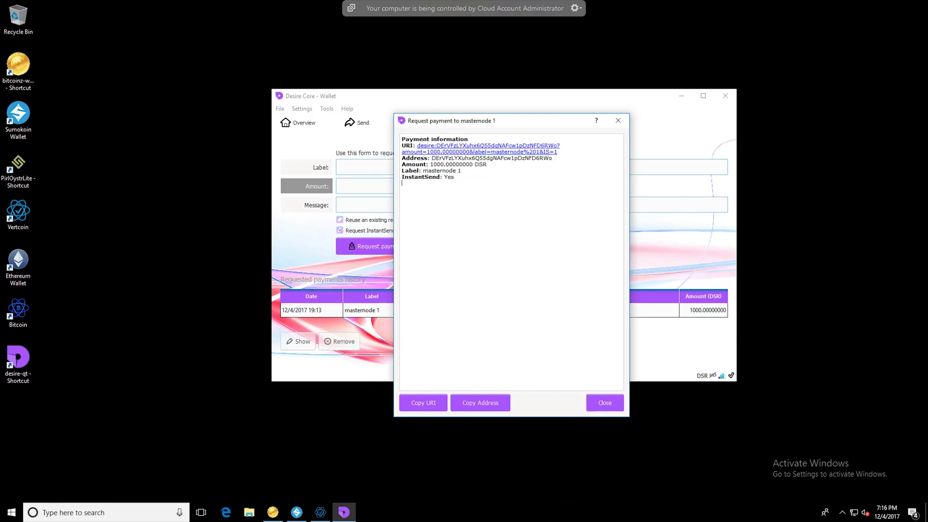
key(Escape)
click(303, 124)
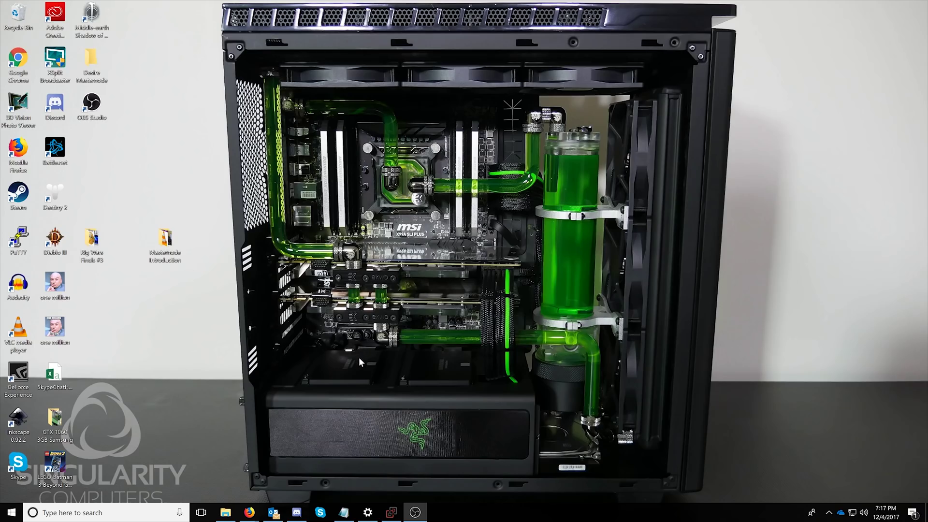
Show Vultr's Servers list of four running instances, closing the row's action menu
mouse_move(248, 512)
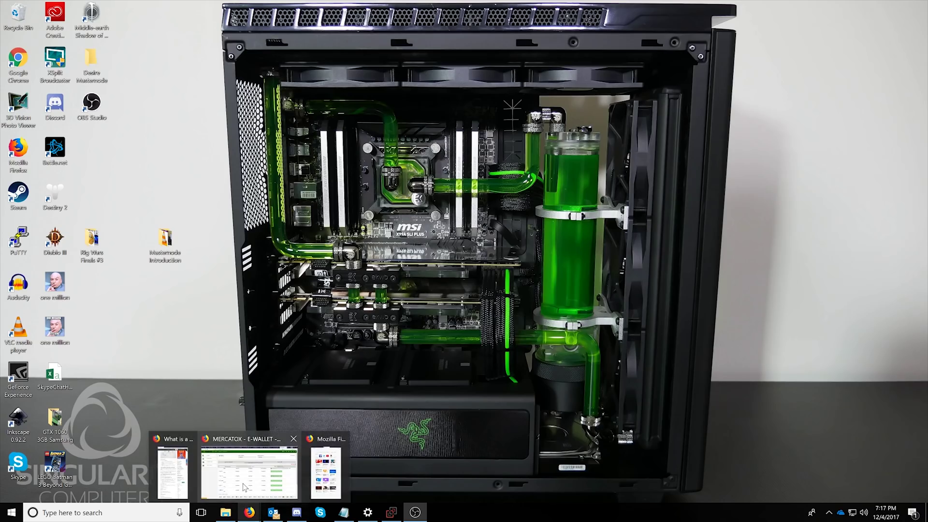
mouse_move(237, 488)
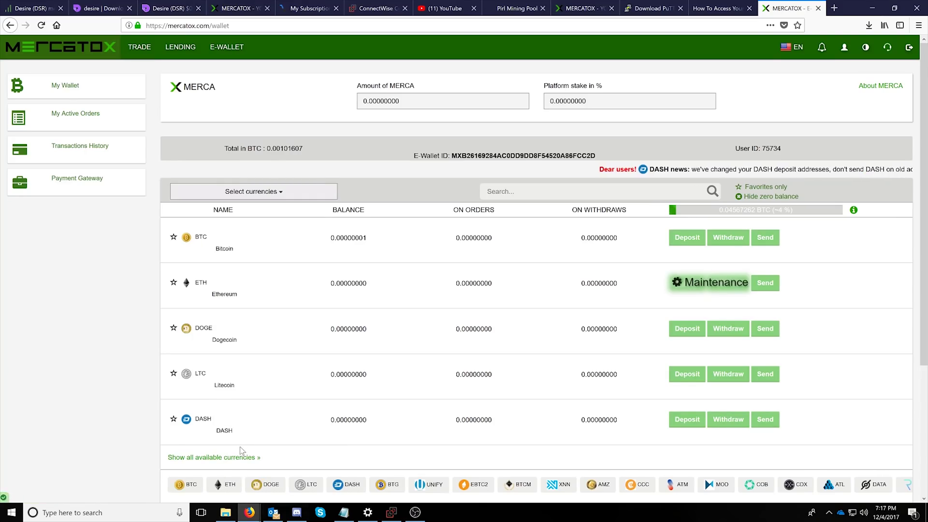
click(309, 8)
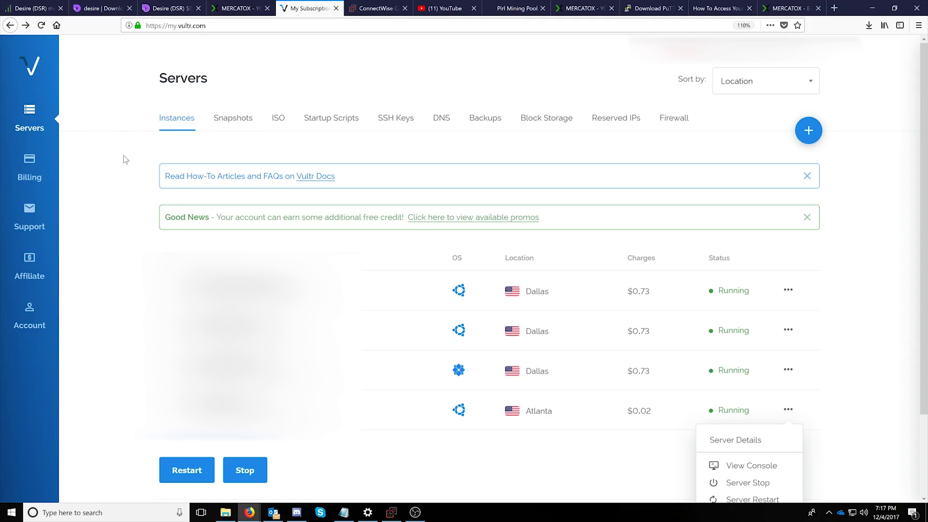
click(100, 159)
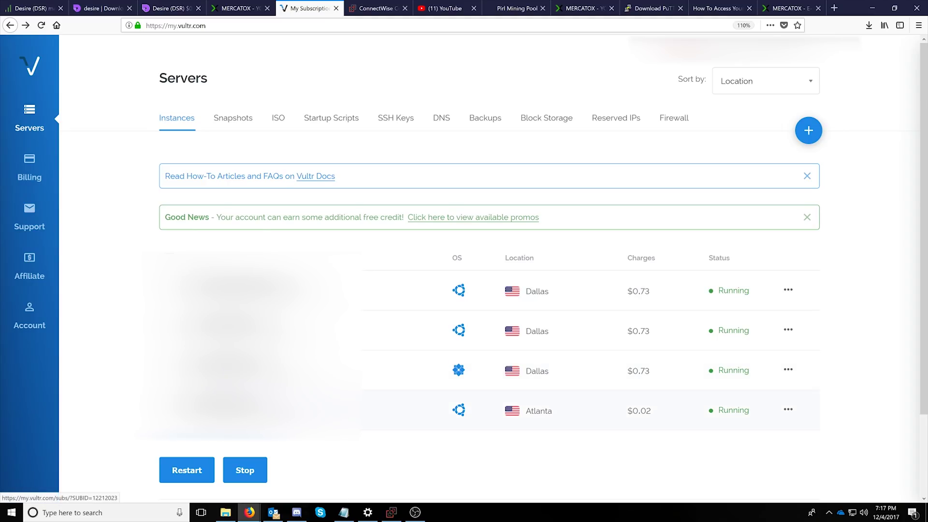
click(808, 131)
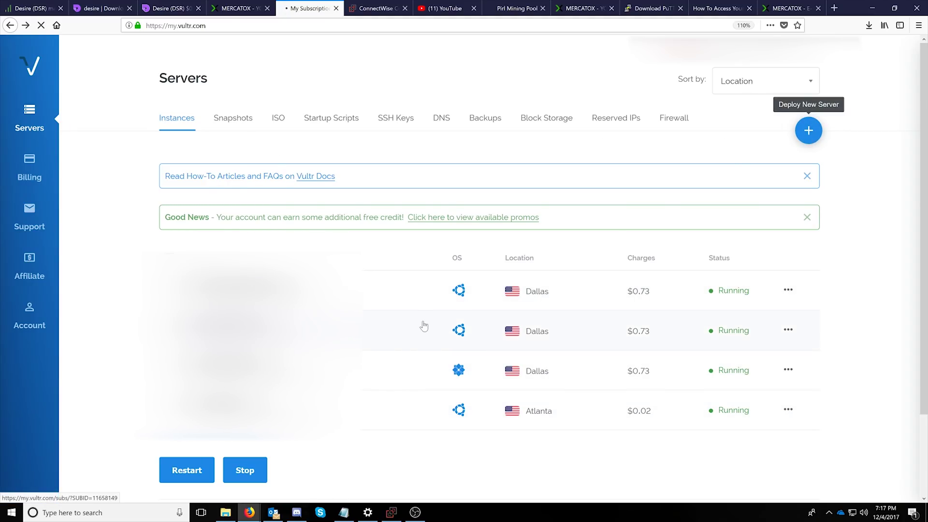
scroll(323, 305, down, 2)
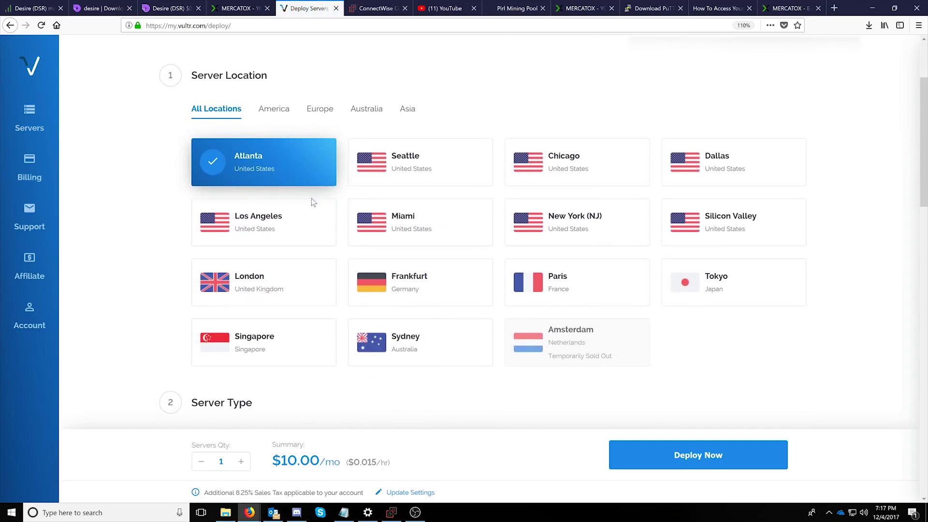
scroll(312, 207, down, 7)
mouse_move(554, 220)
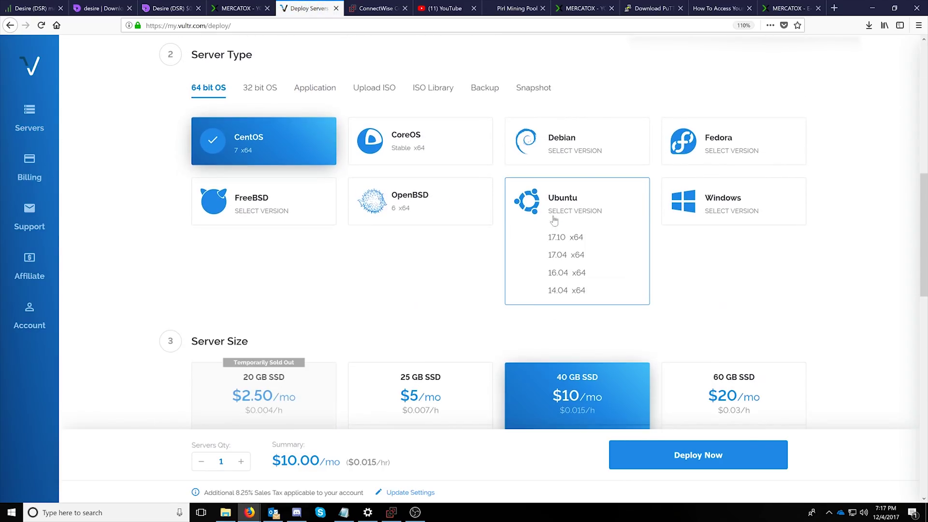
click(558, 290)
scroll(396, 261, down, 1)
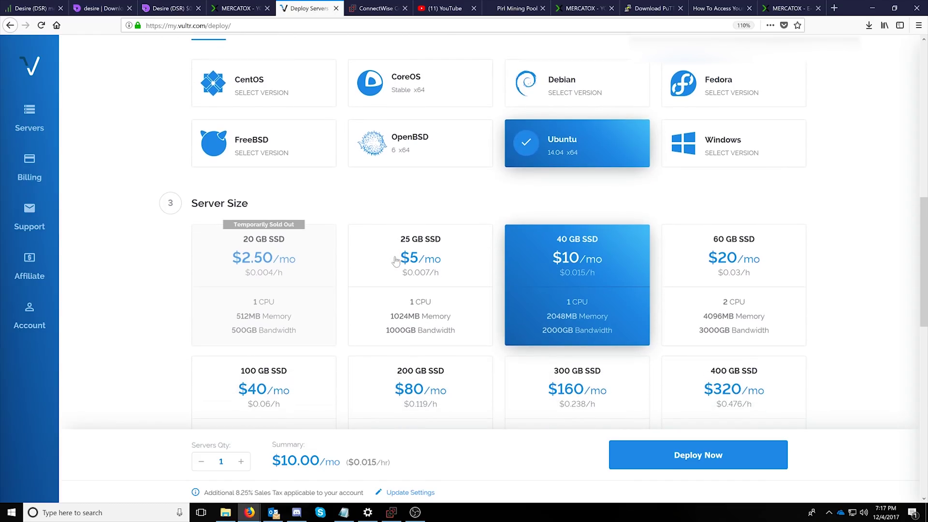
scroll(406, 261, down, 1)
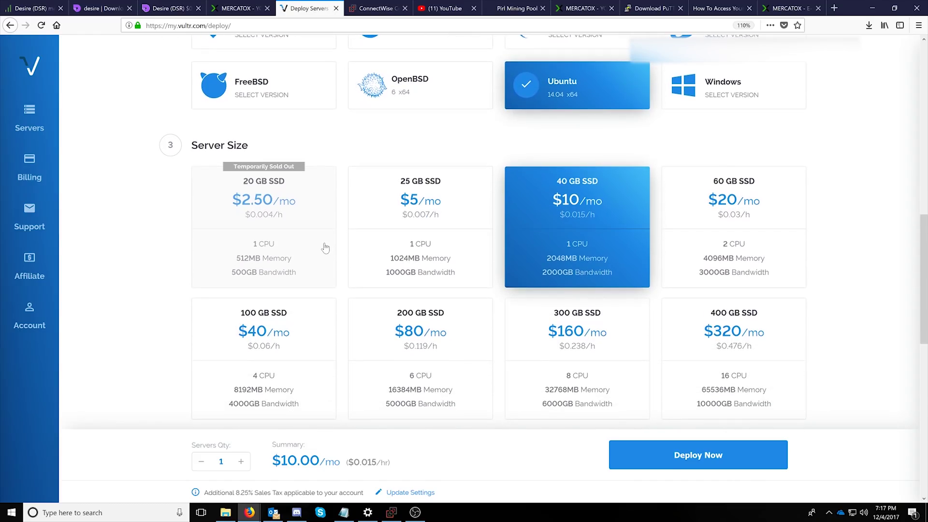
scroll(233, 154, down, 1)
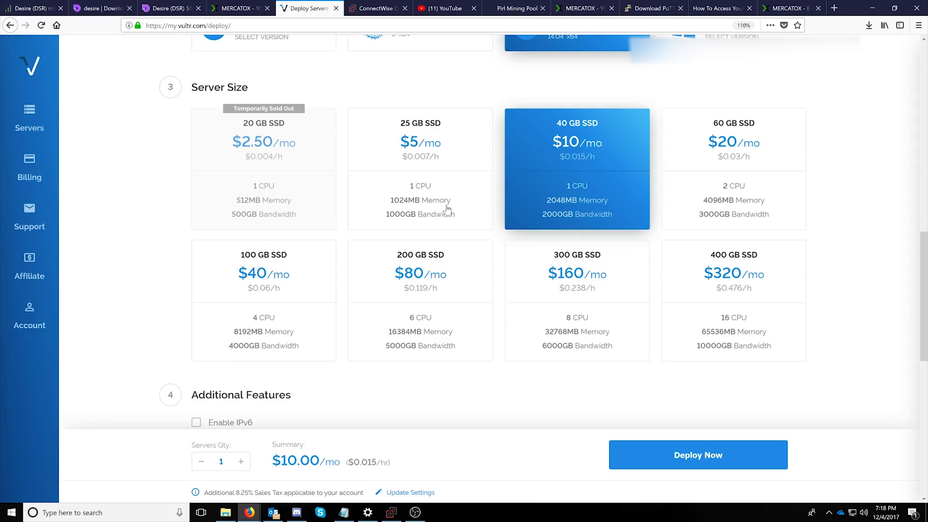
scroll(453, 206, down, 2)
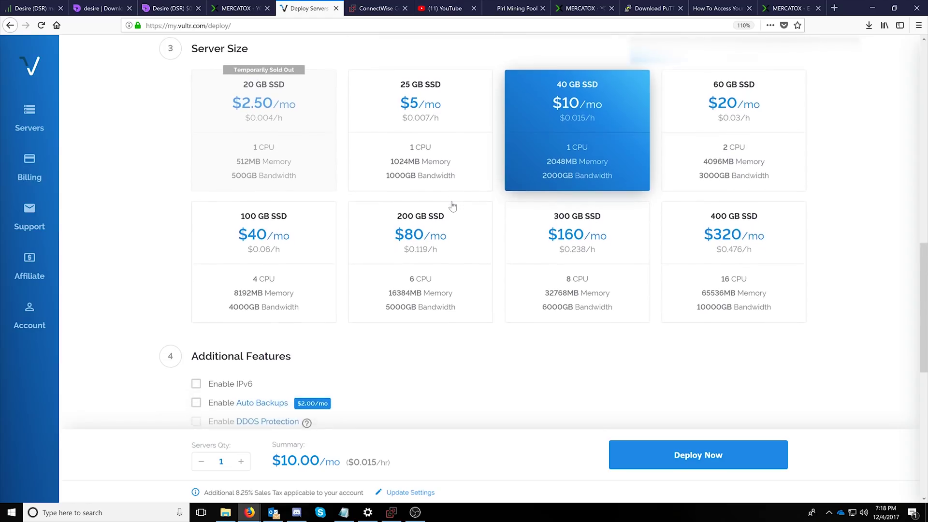
scroll(389, 254, down, 6)
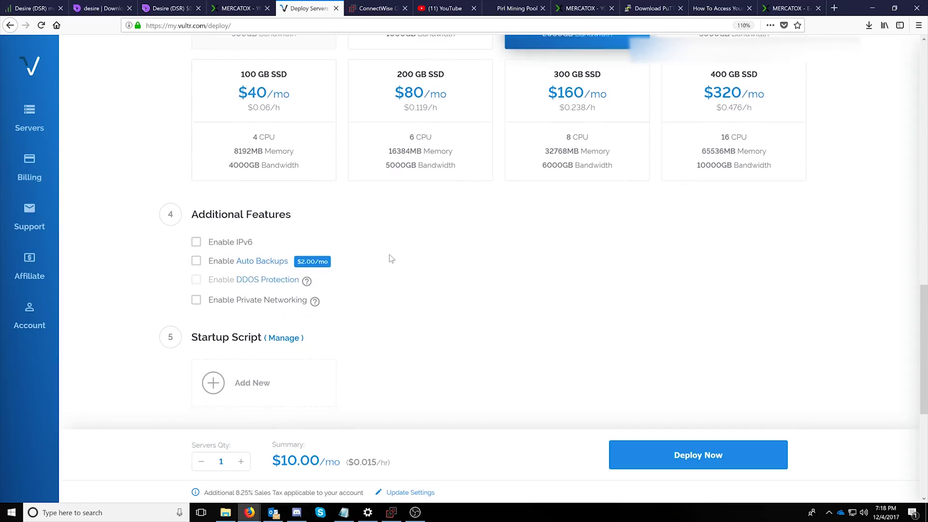
scroll(384, 241, up, 1)
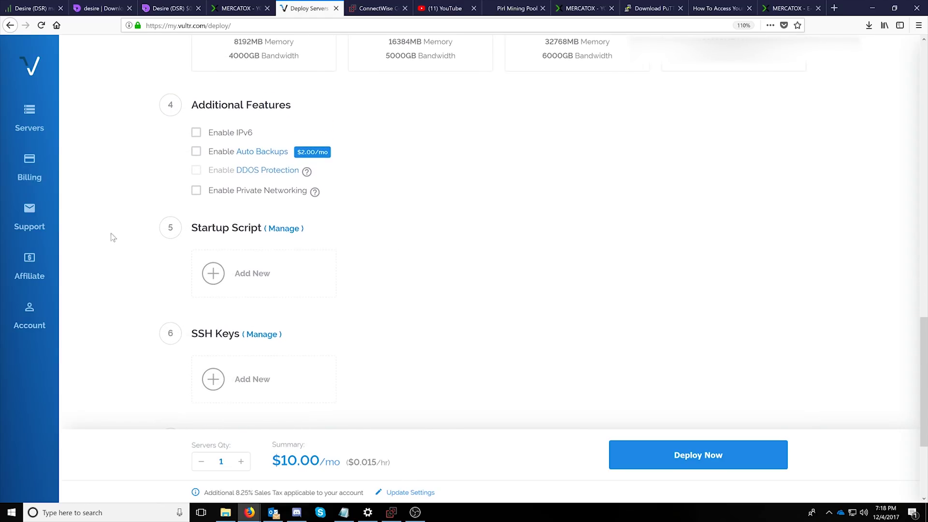
scroll(135, 261, down, 3)
scroll(136, 261, up, 3)
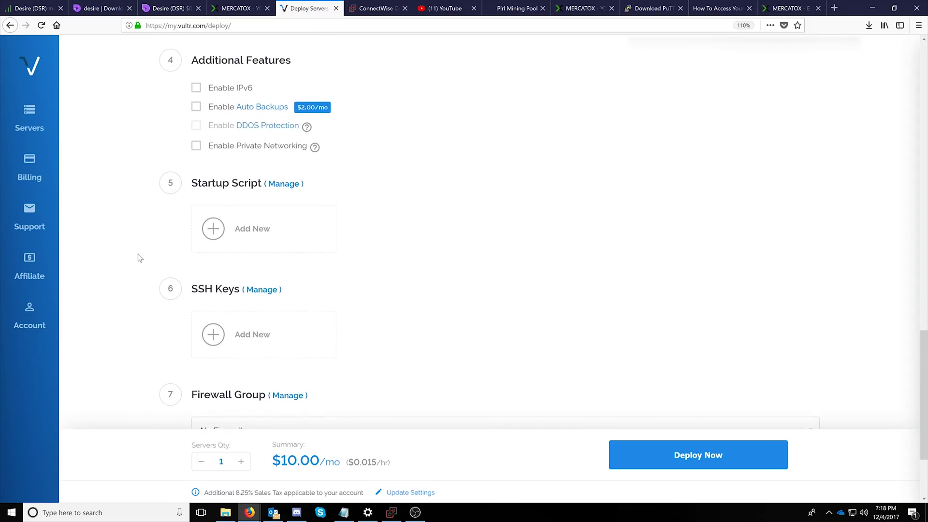
scroll(164, 256, down, 1)
scroll(164, 254, down, 2)
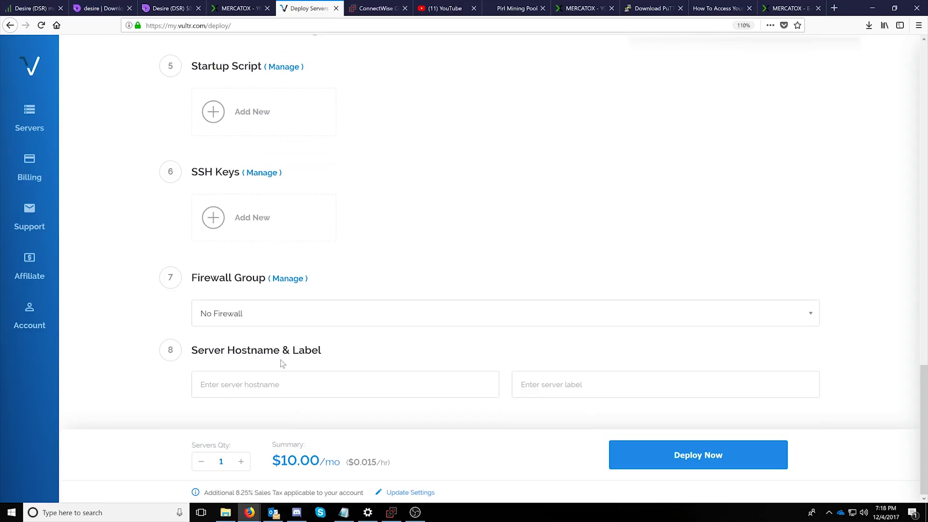
click(360, 389)
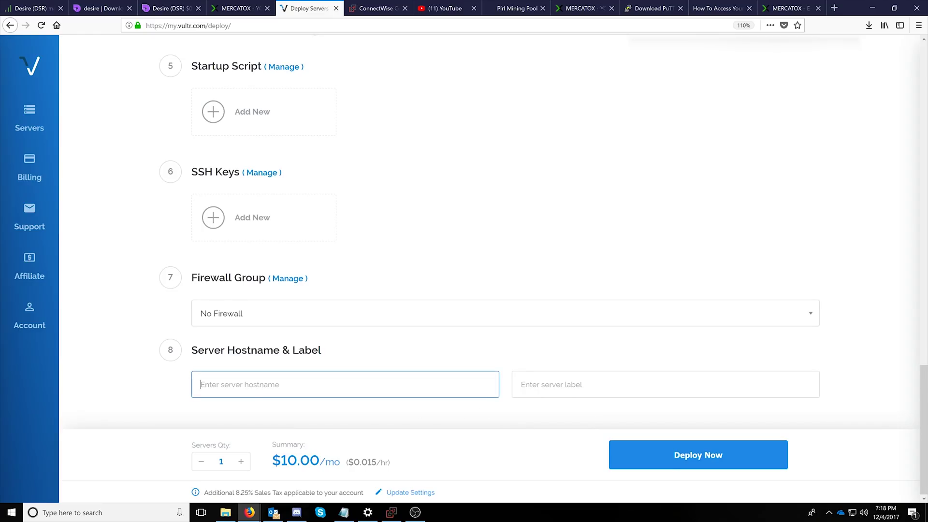
scroll(656, 325, up, 12)
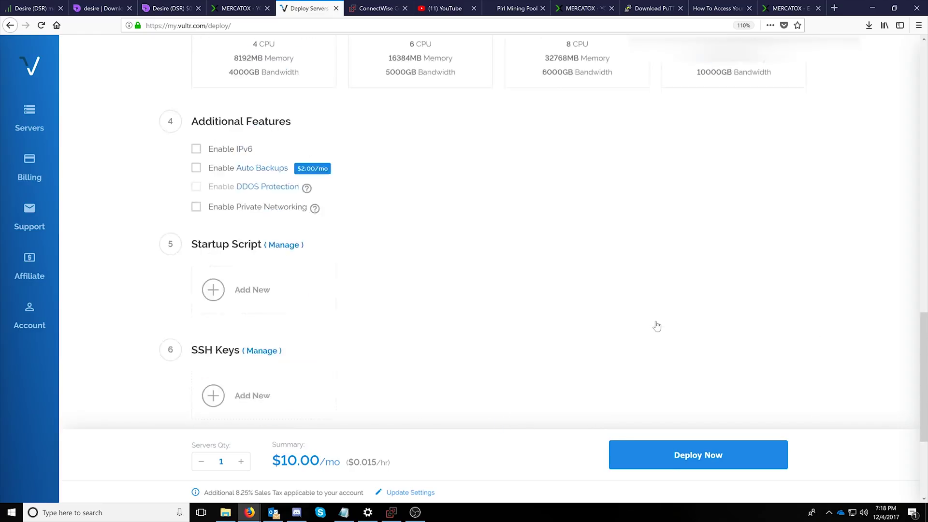
scroll(656, 325, up, 3)
scroll(594, 265, up, 5)
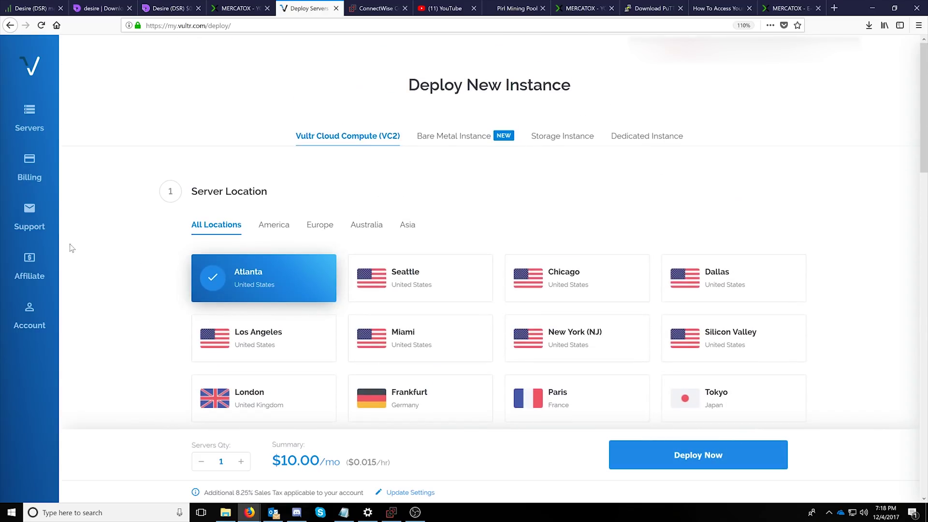
click(22, 112)
scroll(217, 270, down, 2)
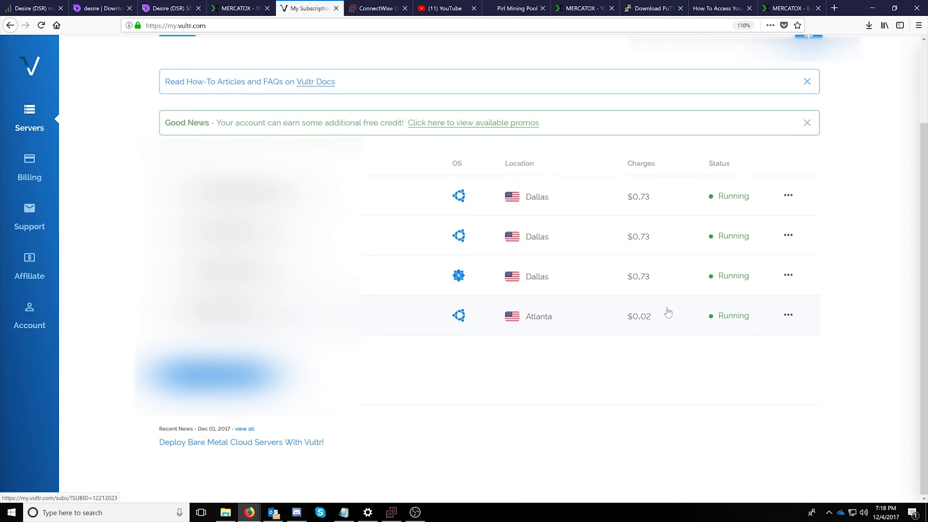
Open Desire_Example's Server Information page, then glance through the VPS guide, PuTTY and Mercatox tabs
click(374, 314)
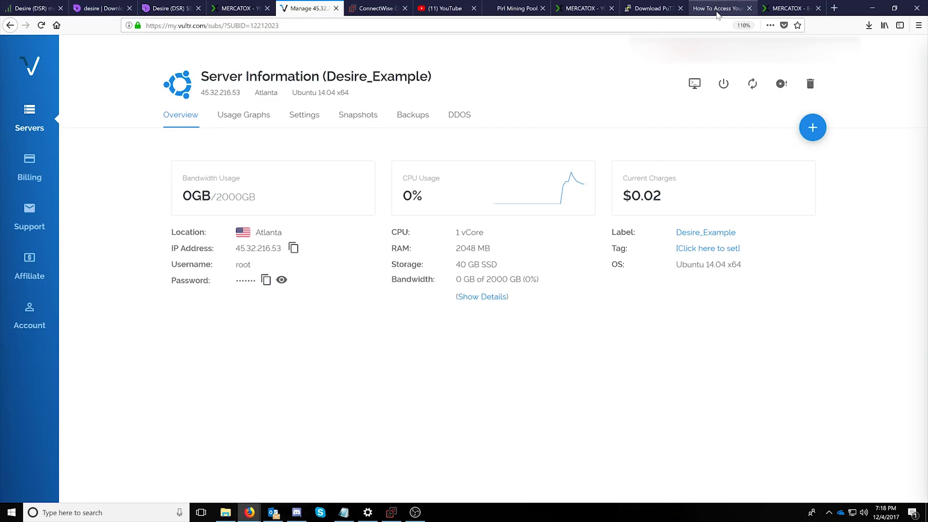
click(717, 14)
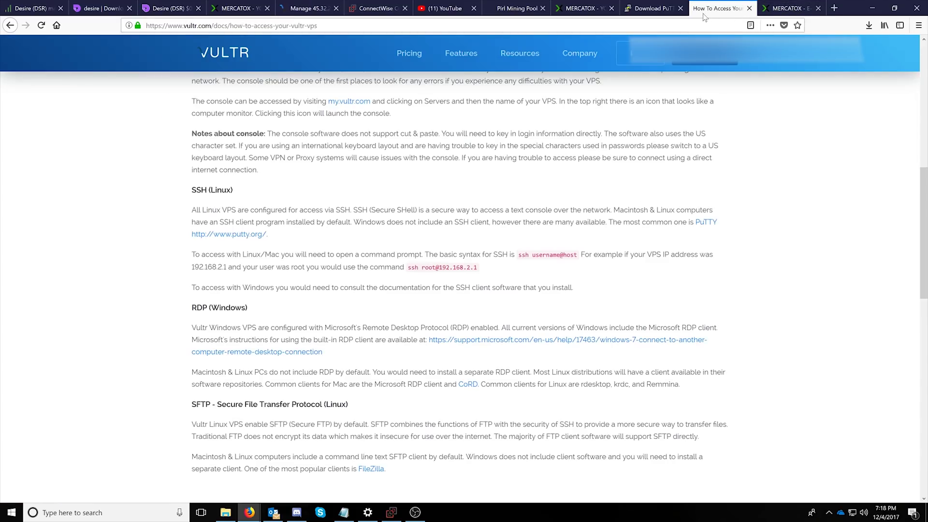
click(641, 13)
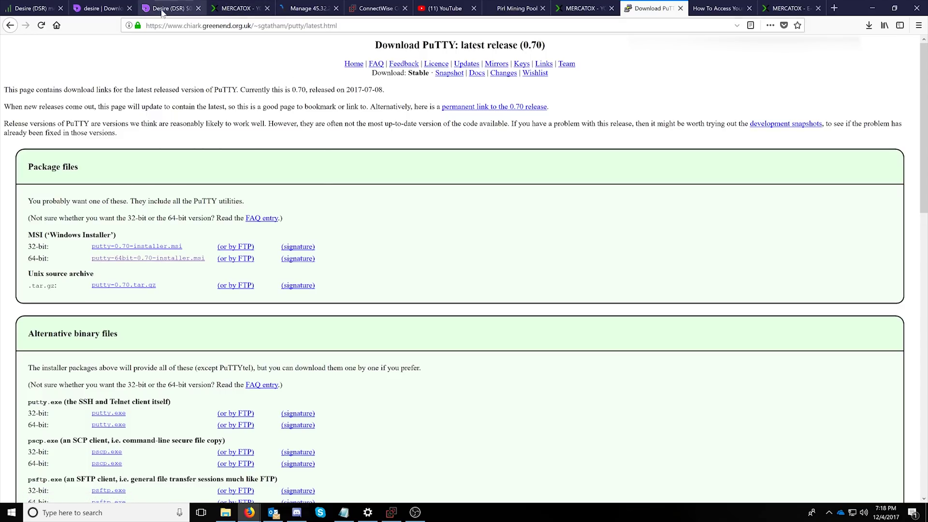
click(516, 10)
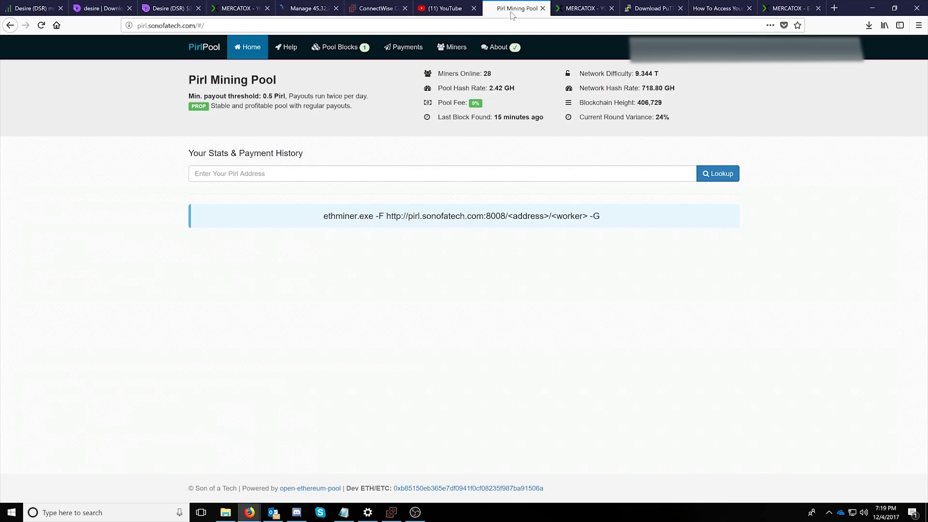
click(575, 10)
click(307, 9)
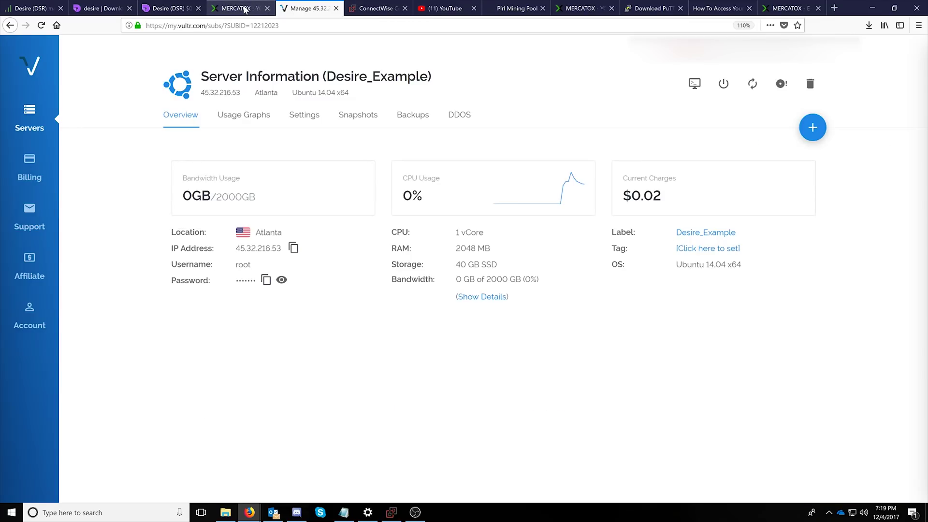
click(244, 9)
click(302, 9)
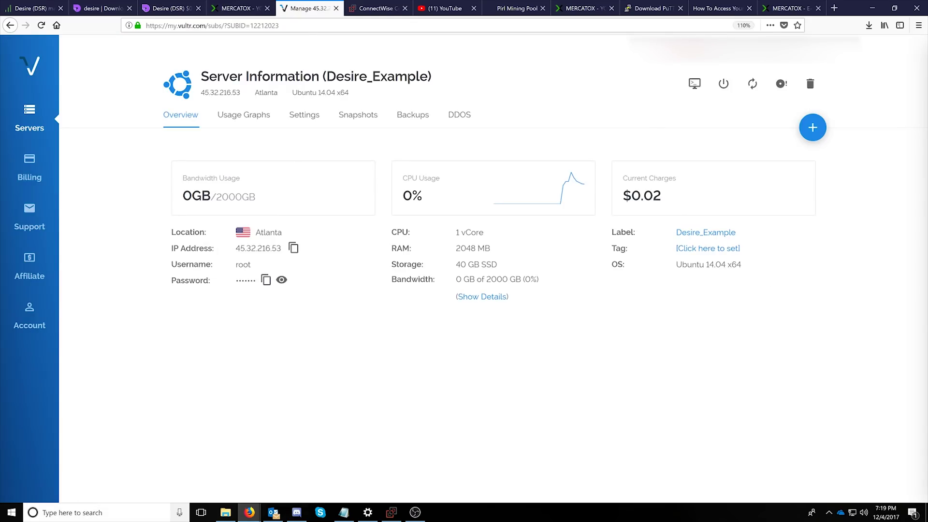
click(95, 513)
text(putty)
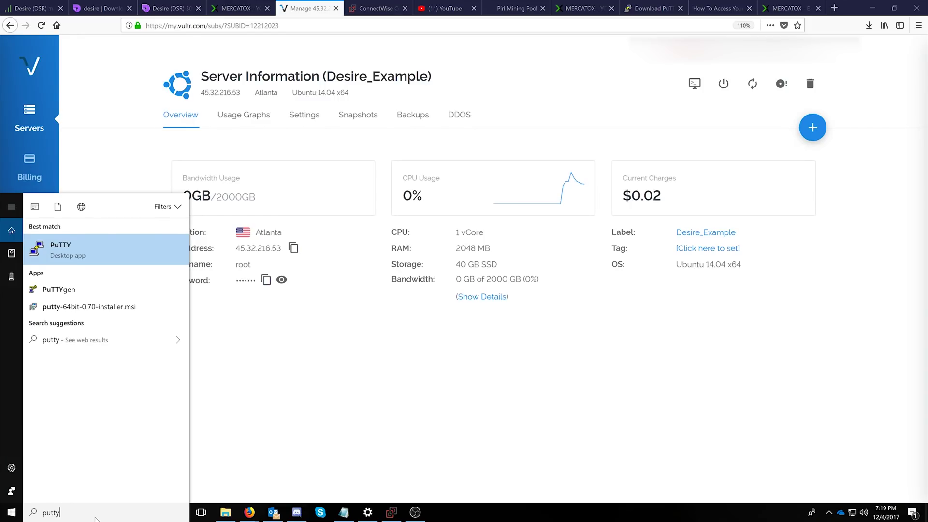
key(Return)
drag(417, 165, 530, 165)
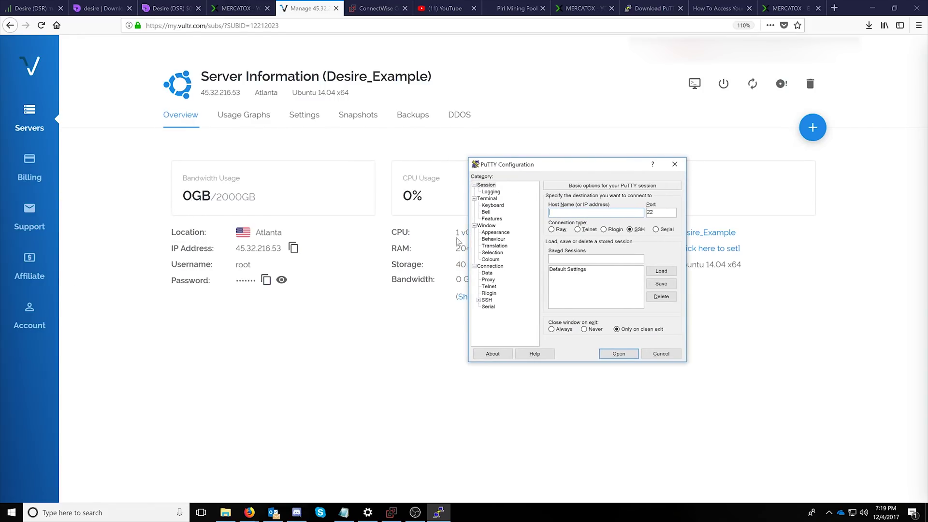
click(293, 249)
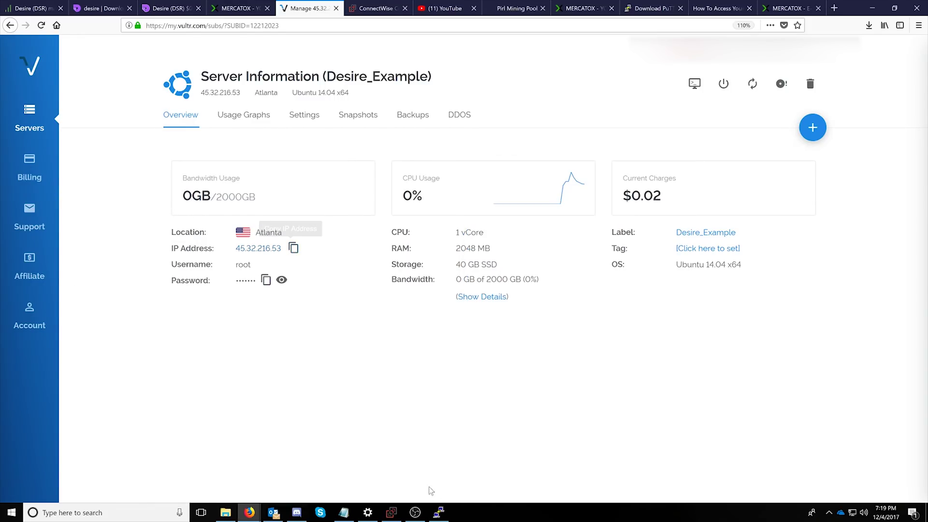
click(438, 512)
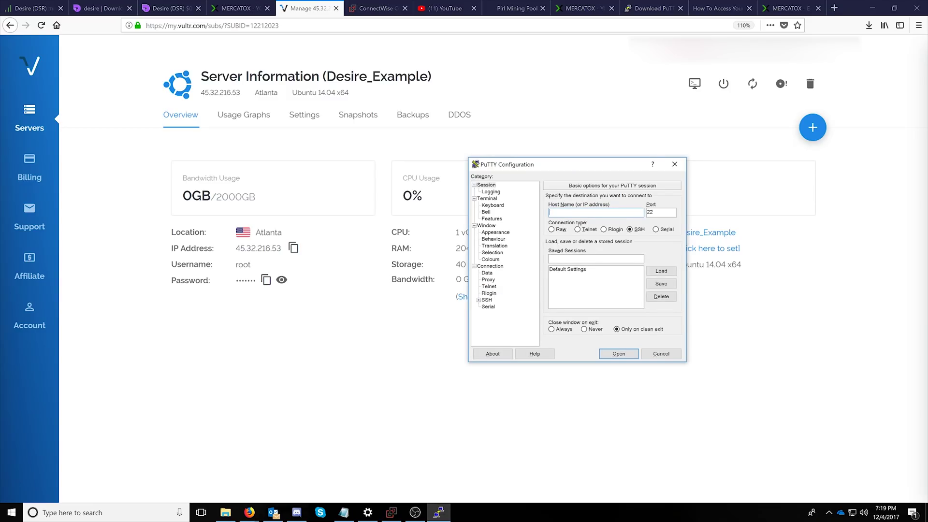
text(@)
key(ctrl+v)
click(620, 354)
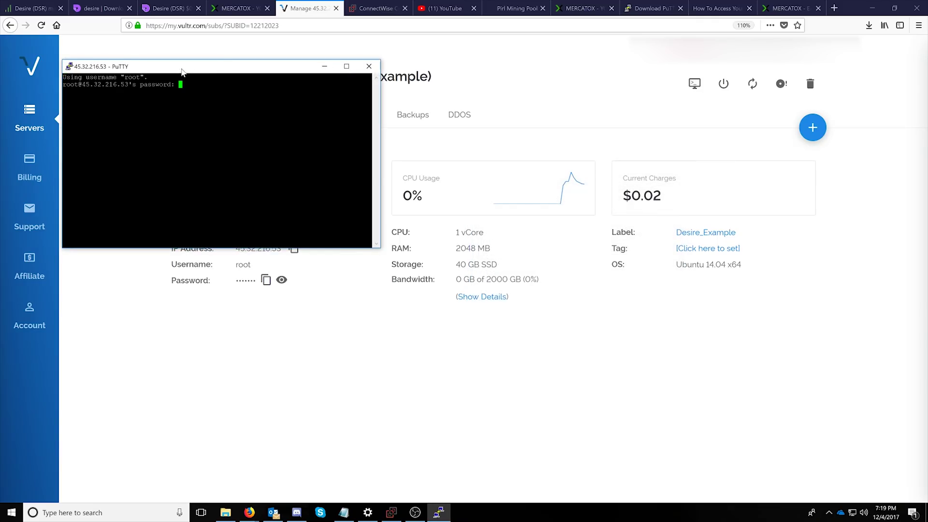
Copy the server's root password from Vultr and bring the terminal back
drag(170, 72, 535, 79)
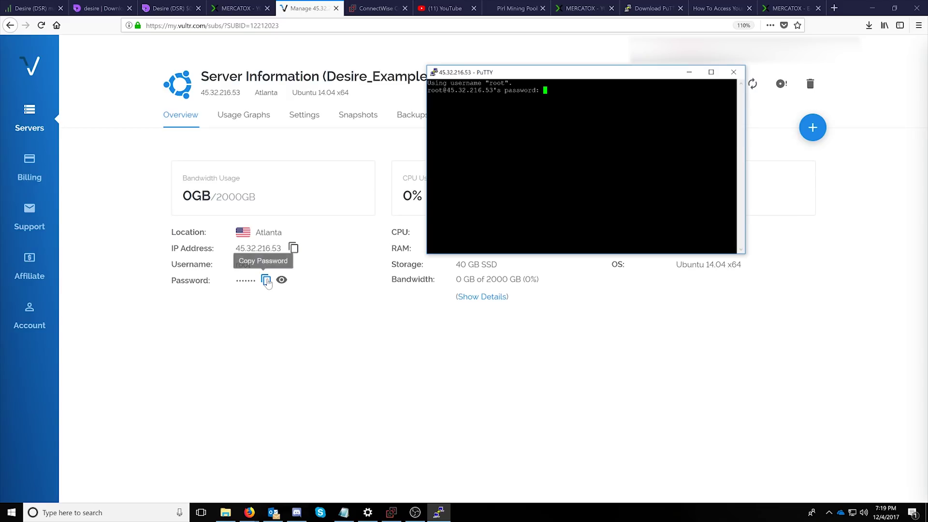
click(266, 281)
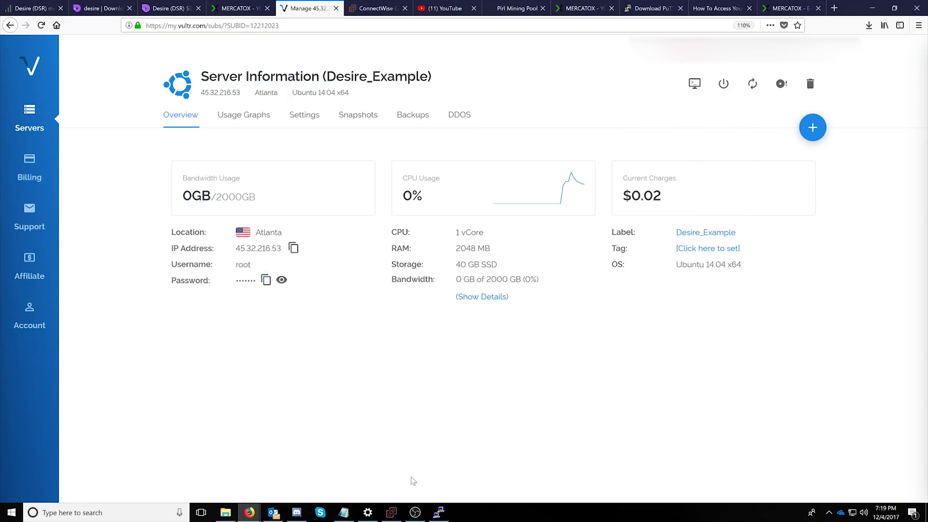
click(438, 512)
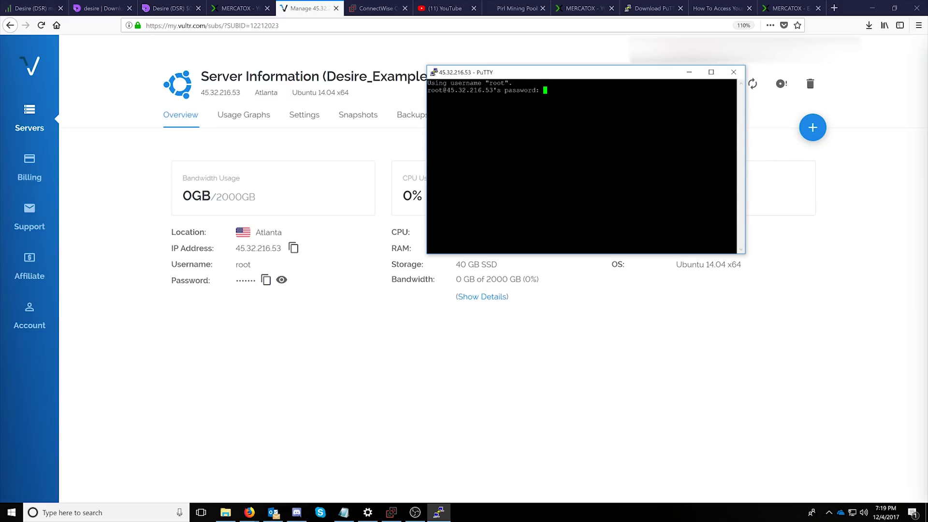
Log in as root with the pasted password, then minimize the PuTTY window
key(shift+Insert)
key(Return)
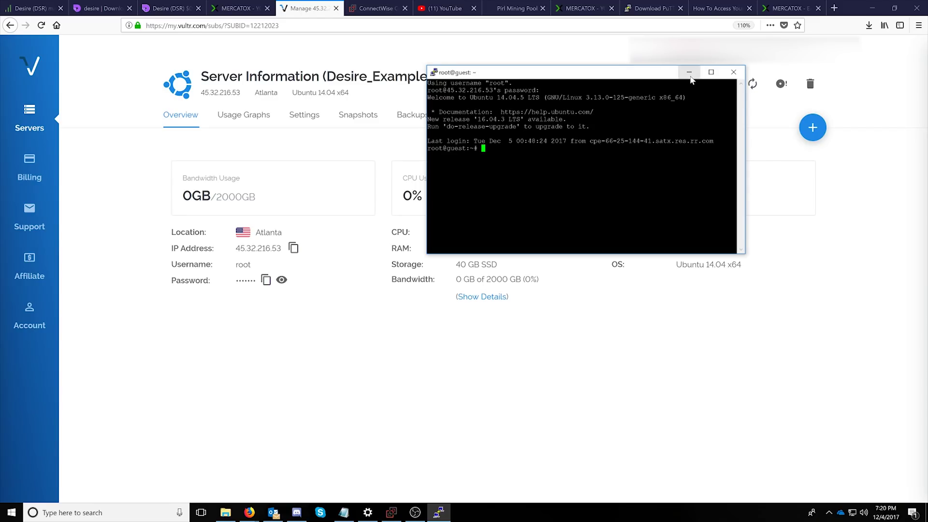
click(689, 73)
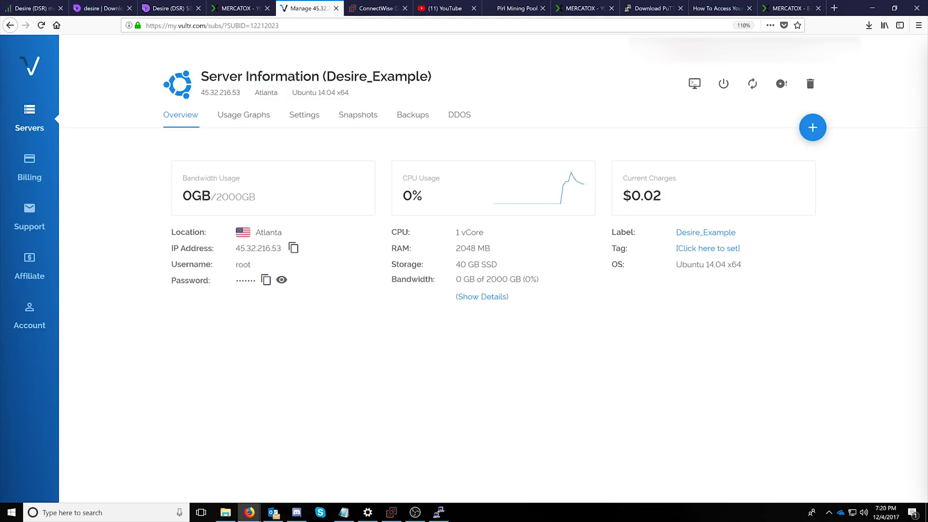
Open the Atlanta server's web console, check its Ubuntu login prompt, then close it
click(36, 117)
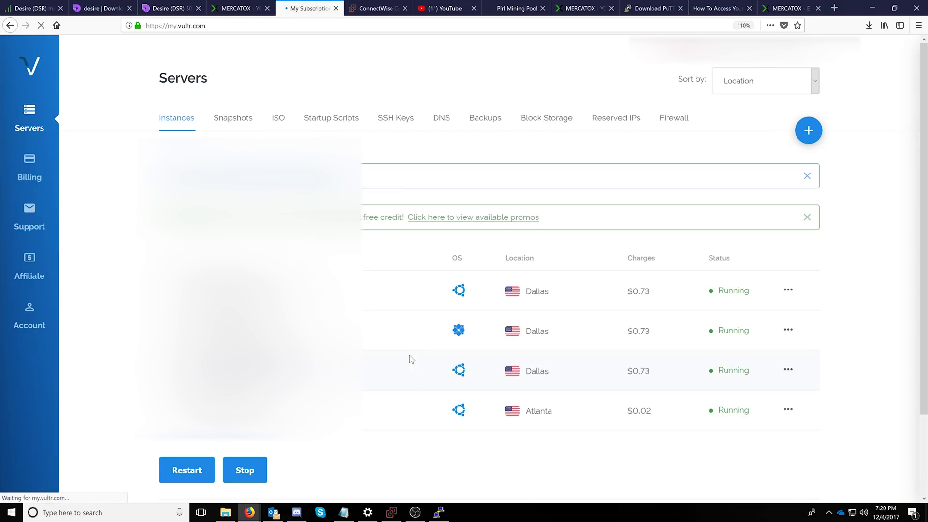
scroll(408, 357, down, 2)
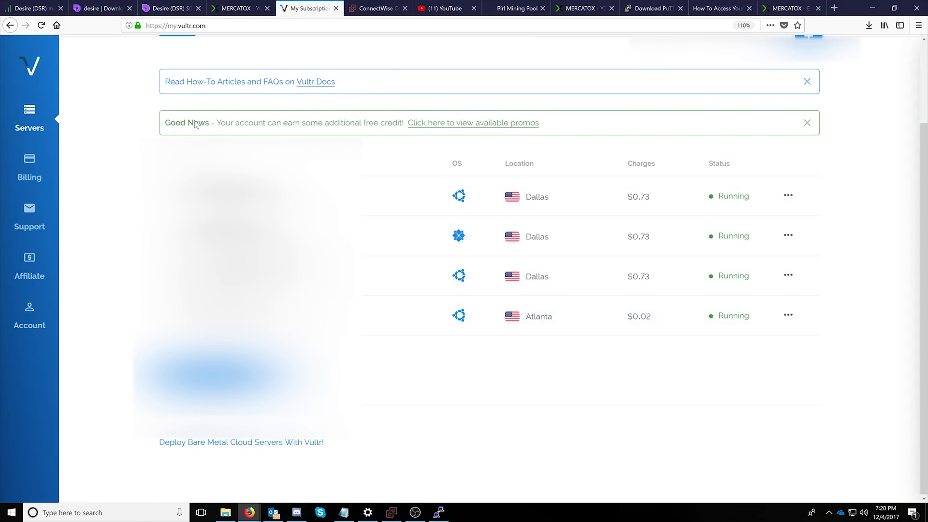
click(787, 316)
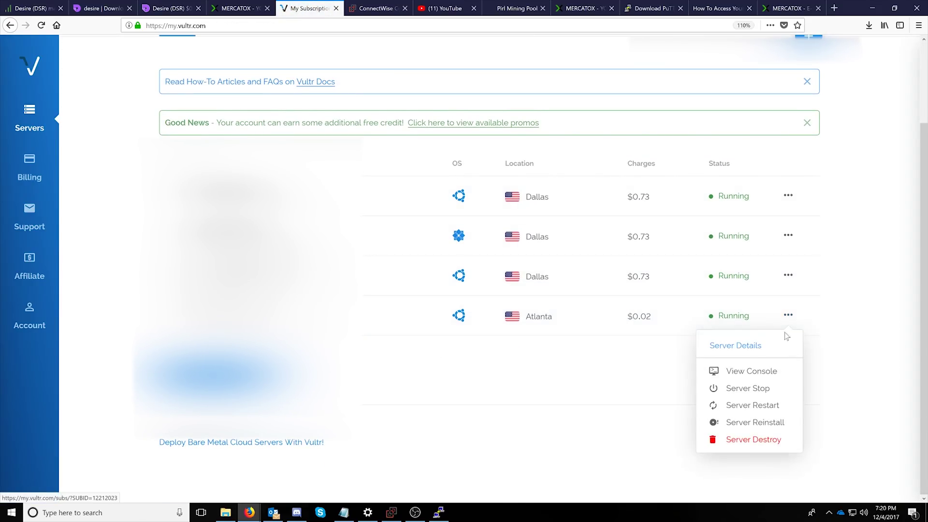
click(744, 372)
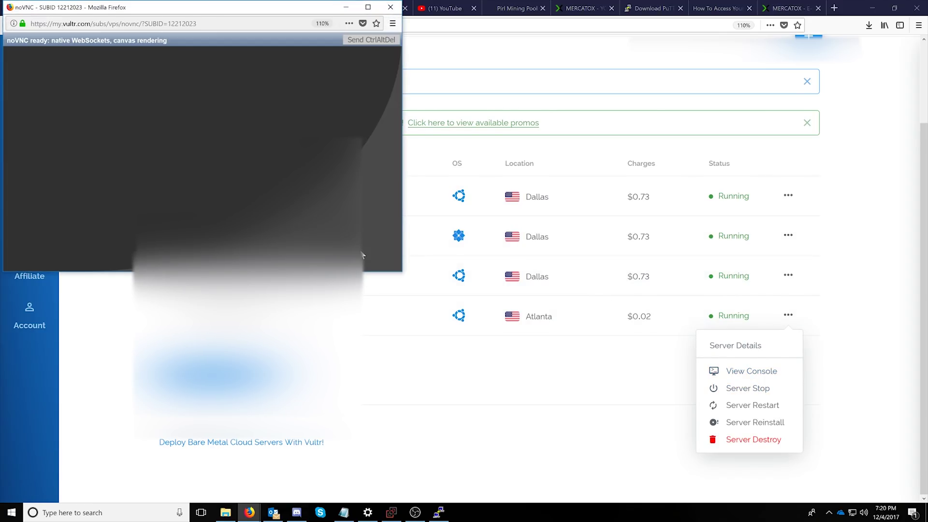
drag(101, 7, 276, 116)
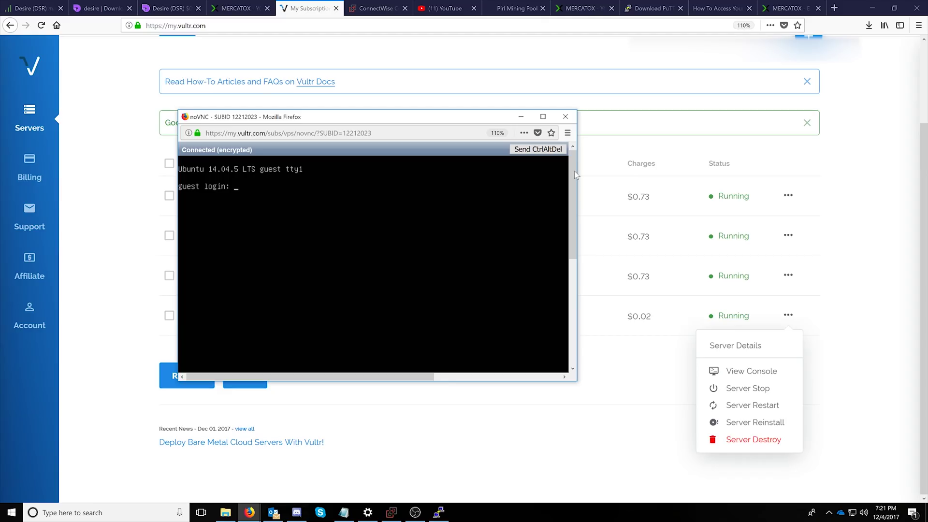
click(561, 120)
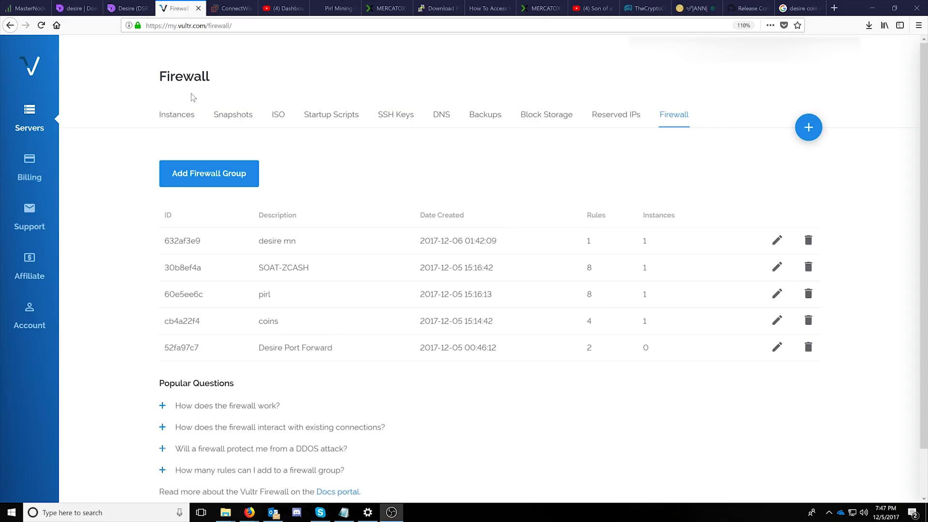
Create a new firewall group with the description 'desire example'
click(671, 119)
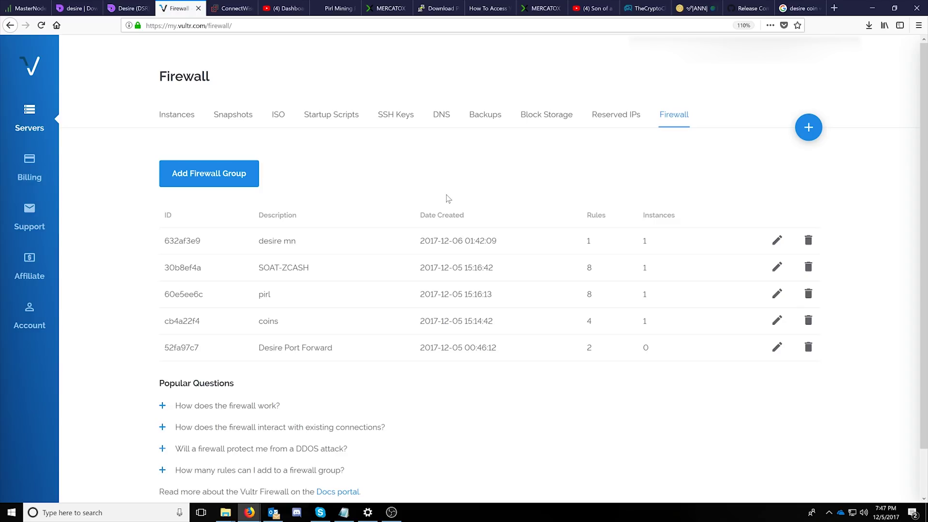
click(211, 175)
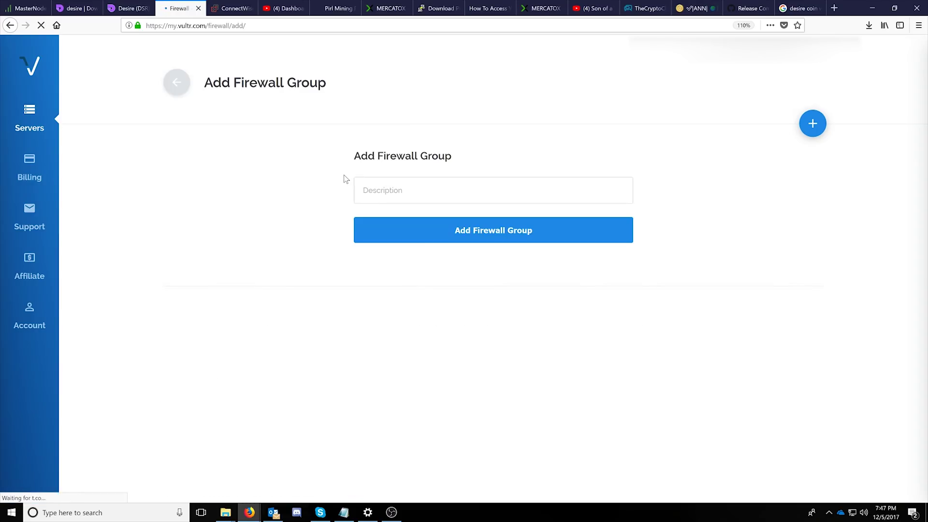
click(360, 190)
text(de)
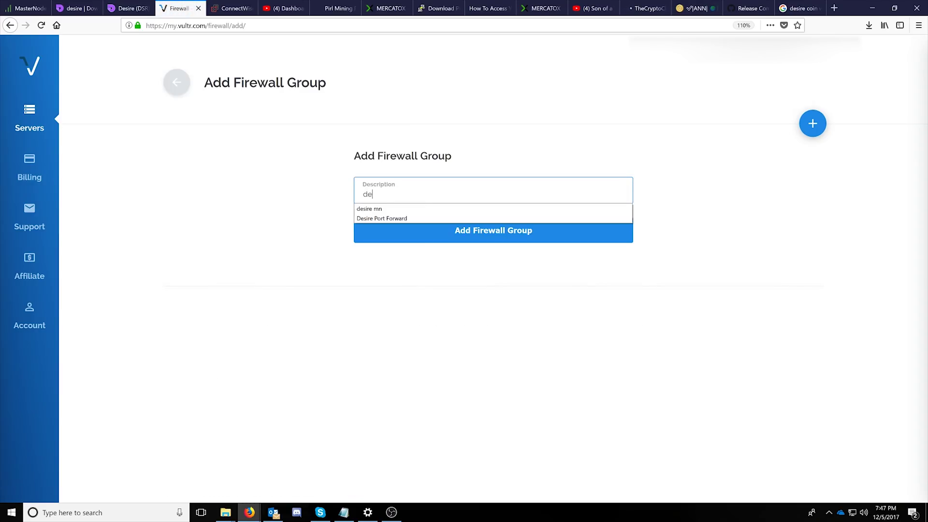
text(sire ex)
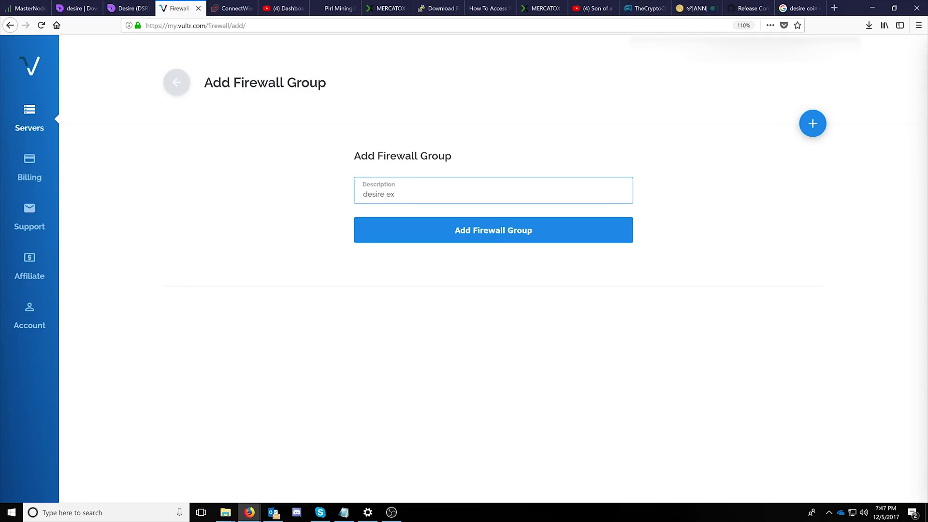
text(ample)
click(467, 228)
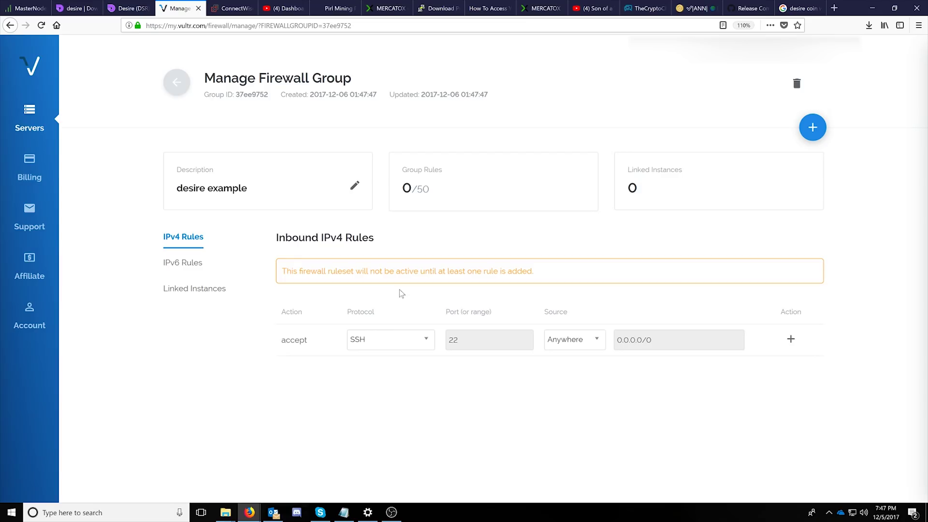
Add an accept rule for TCP port 9919 to the group
click(390, 339)
scroll(398, 396, up, 3)
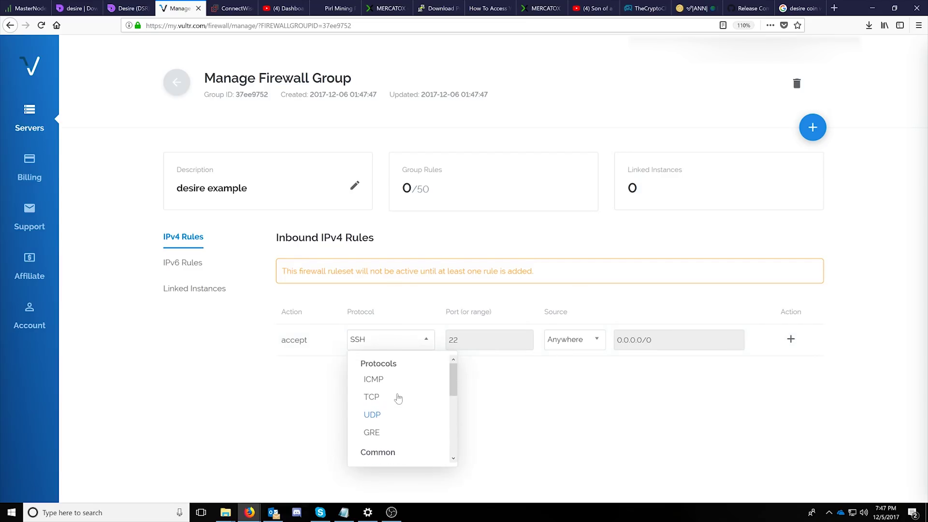
click(372, 397)
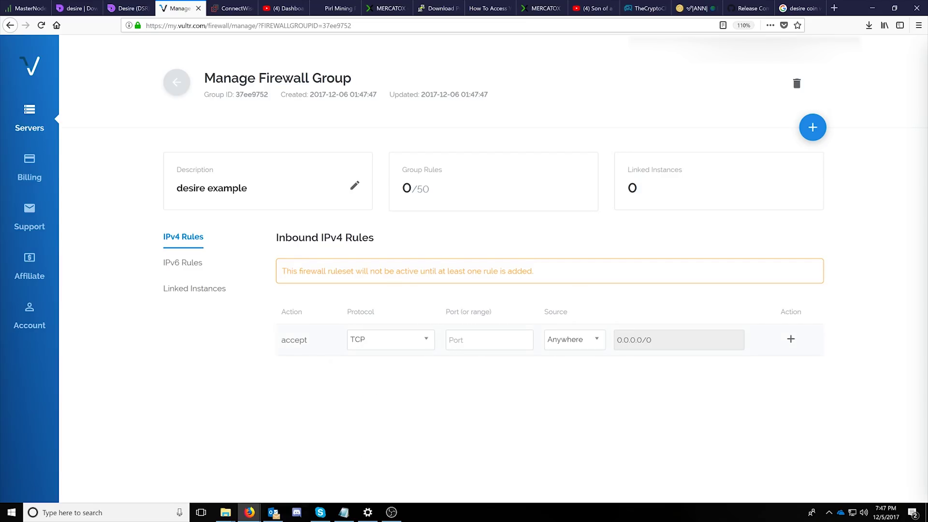
text(9919)
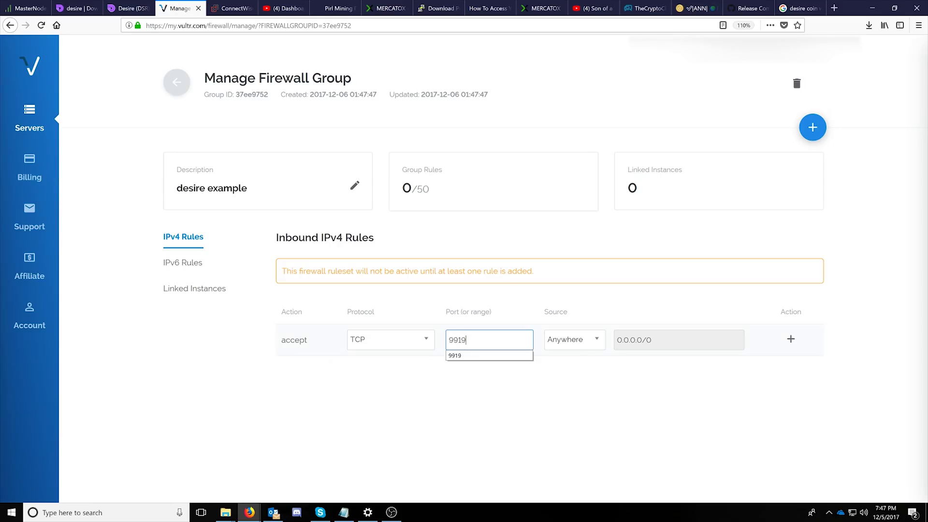
click(790, 339)
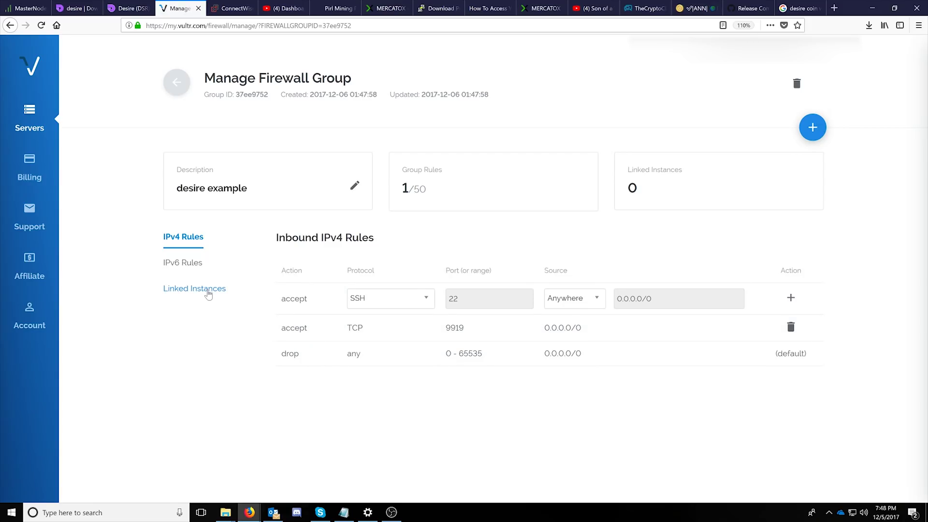
Link the Desire_Example server to the 'desire example' firewall group
click(208, 290)
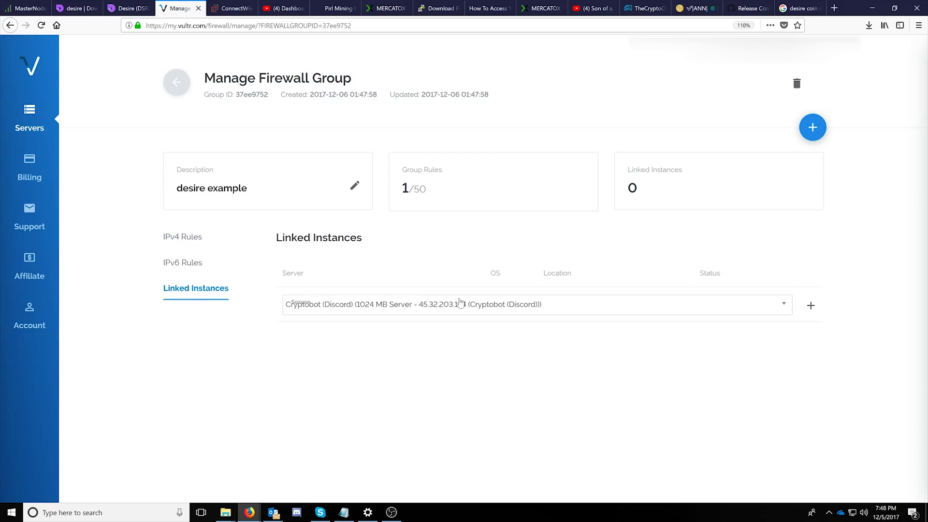
click(617, 304)
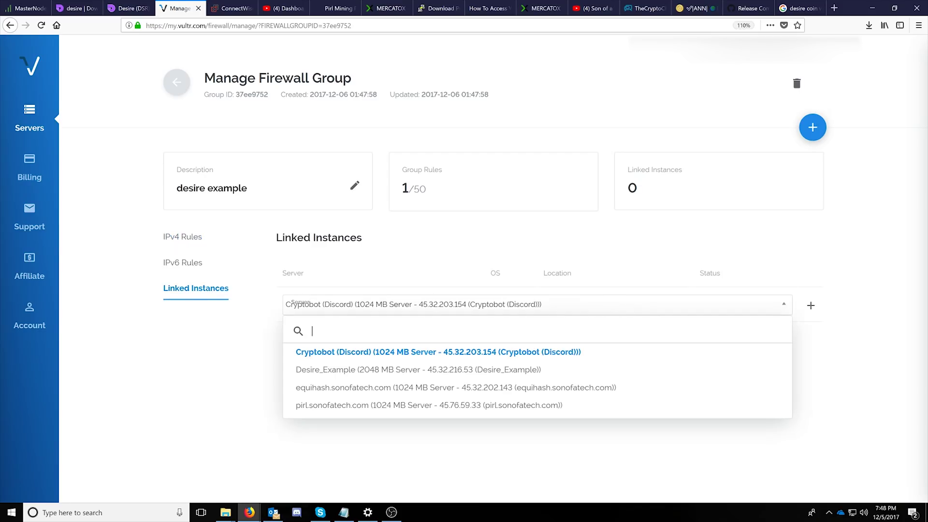
click(347, 370)
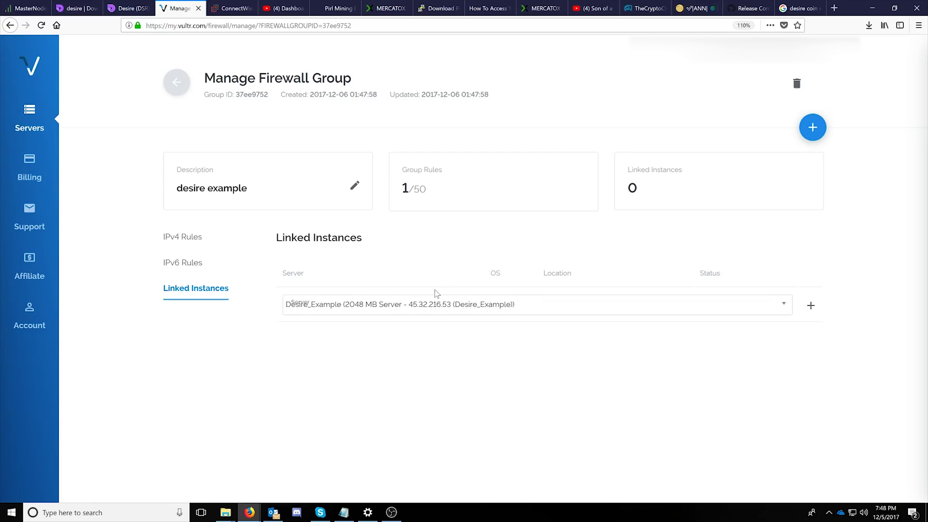
click(810, 305)
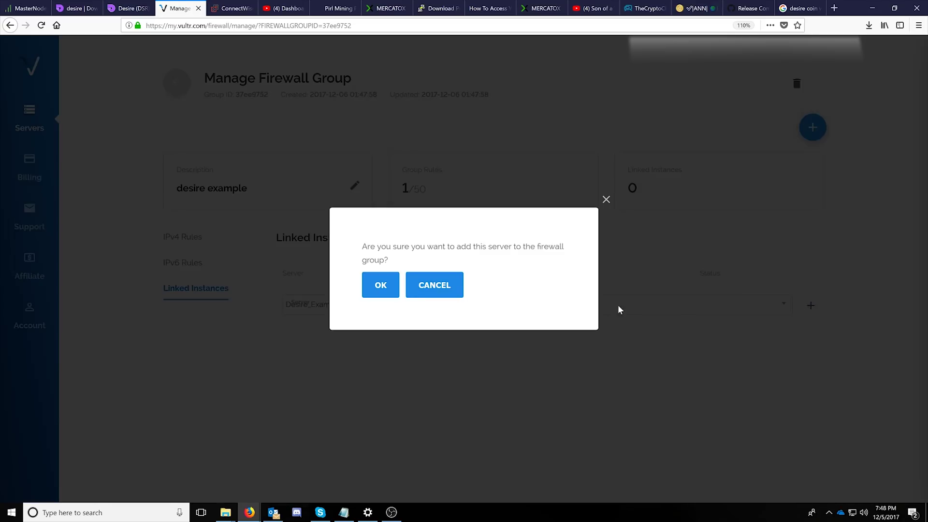
click(381, 288)
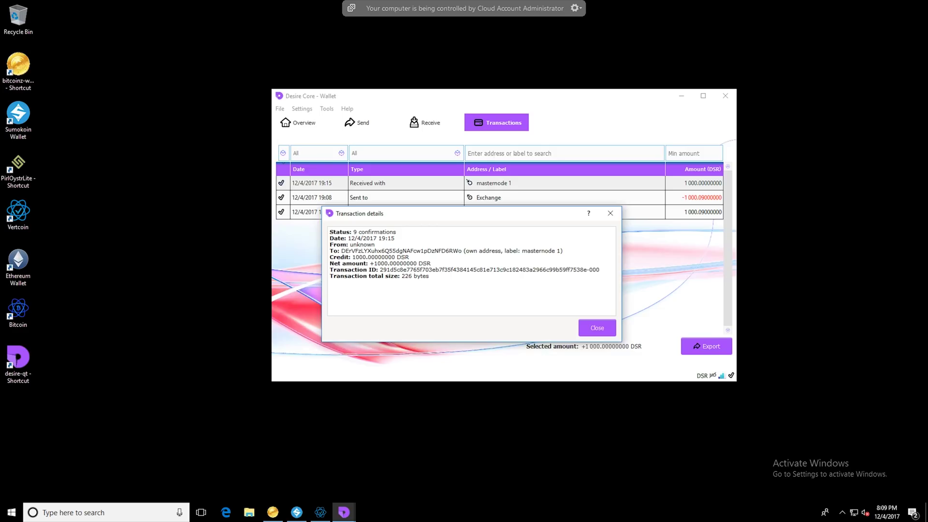
Close the transaction details and open the wallet's Debug console
click(598, 328)
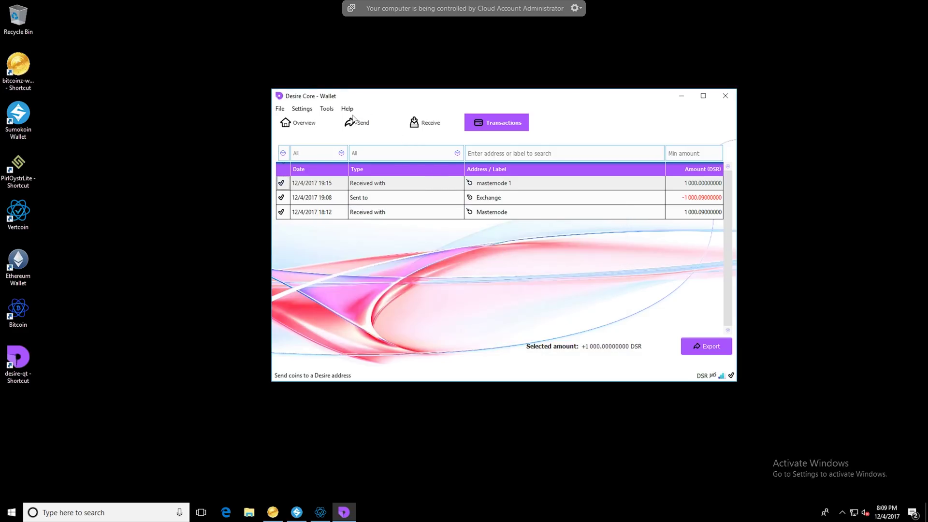
click(327, 110)
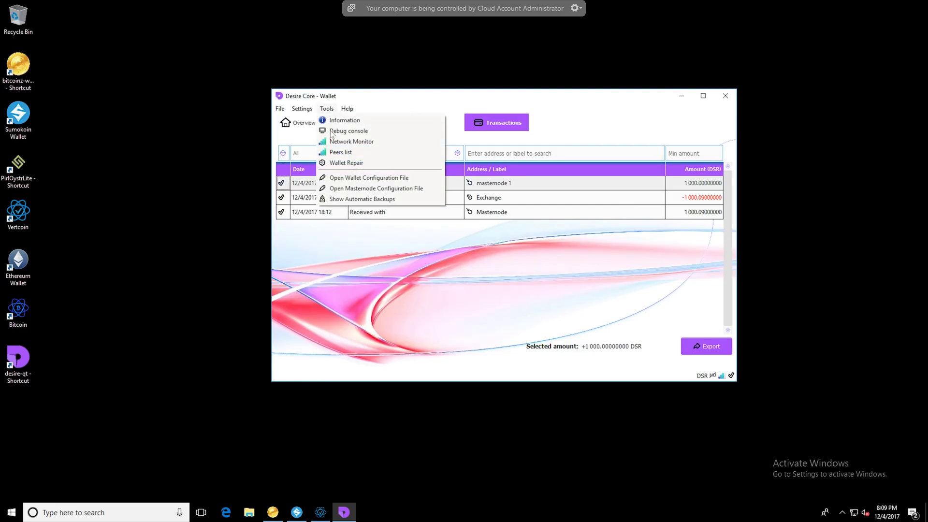
click(340, 132)
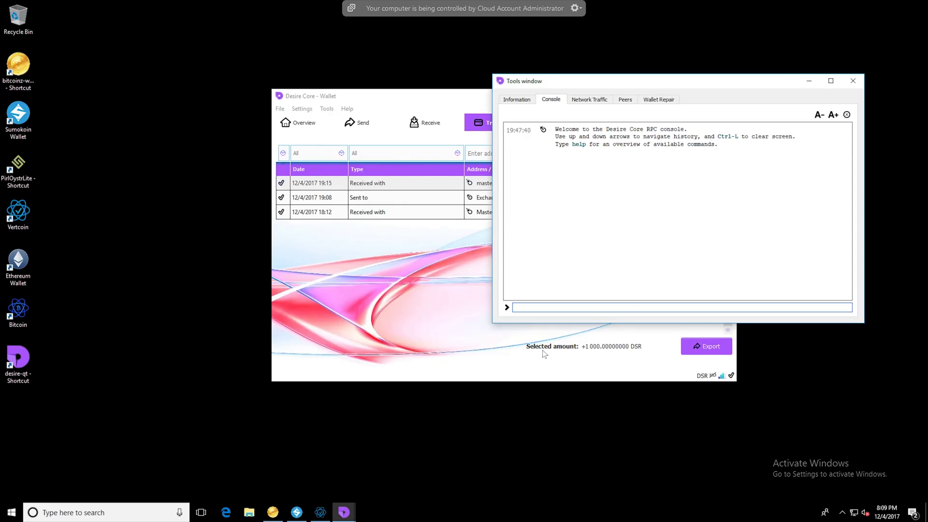
Run 'masternode genkey' and select the generated masternode private key
text(masternode genkey)
key(Return)
double_click(623, 165)
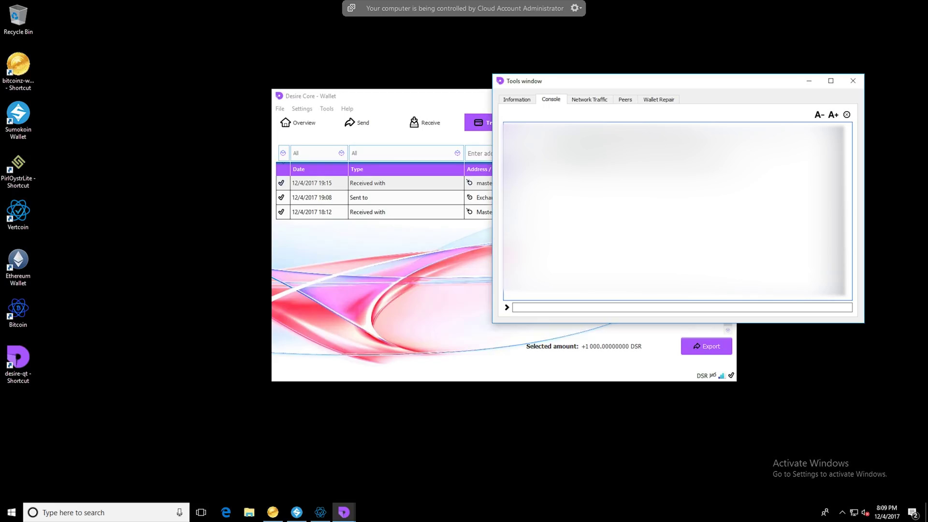
click(568, 308)
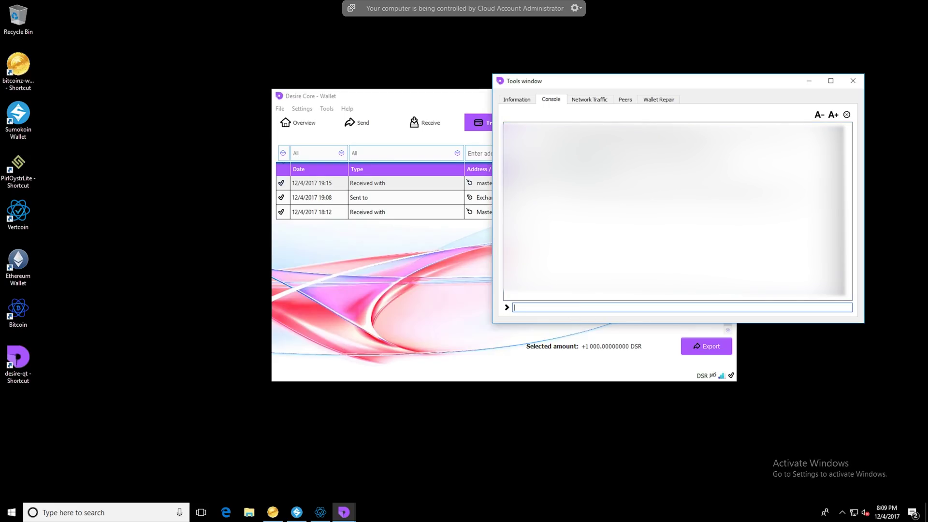
drag(529, 191, 814, 192)
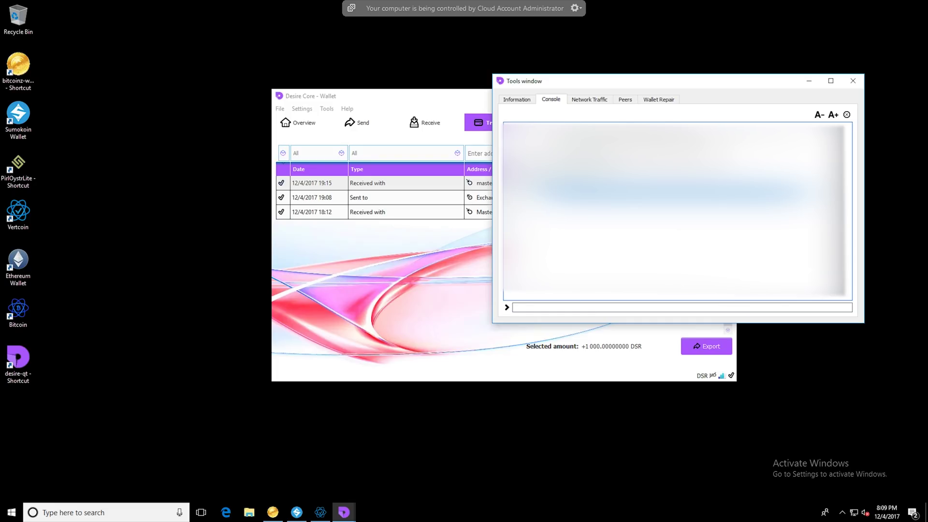
Close the debug console and open the wallet configuration file in Notepad
key(Escape)
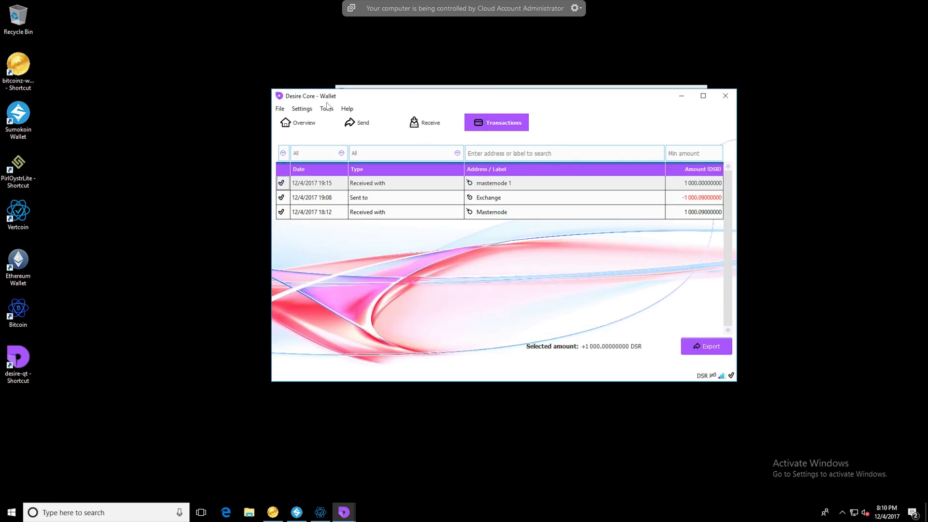
click(326, 108)
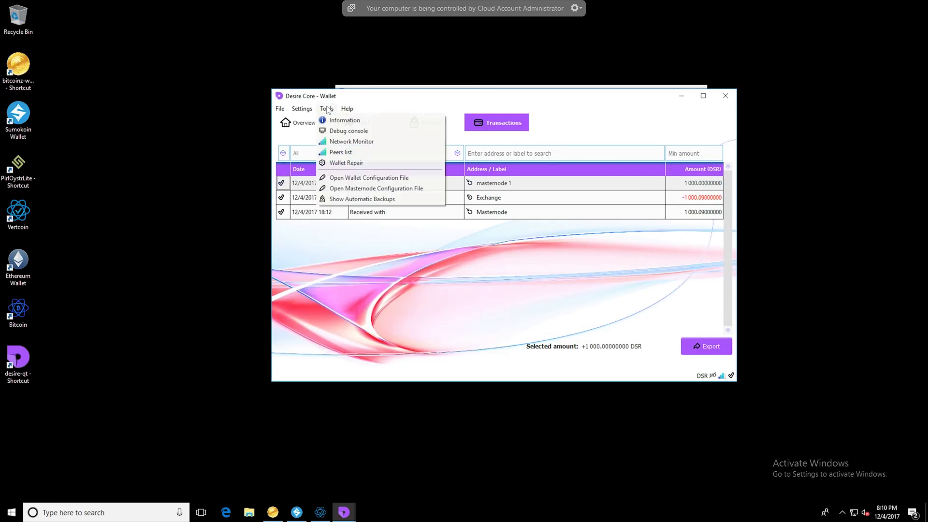
click(372, 178)
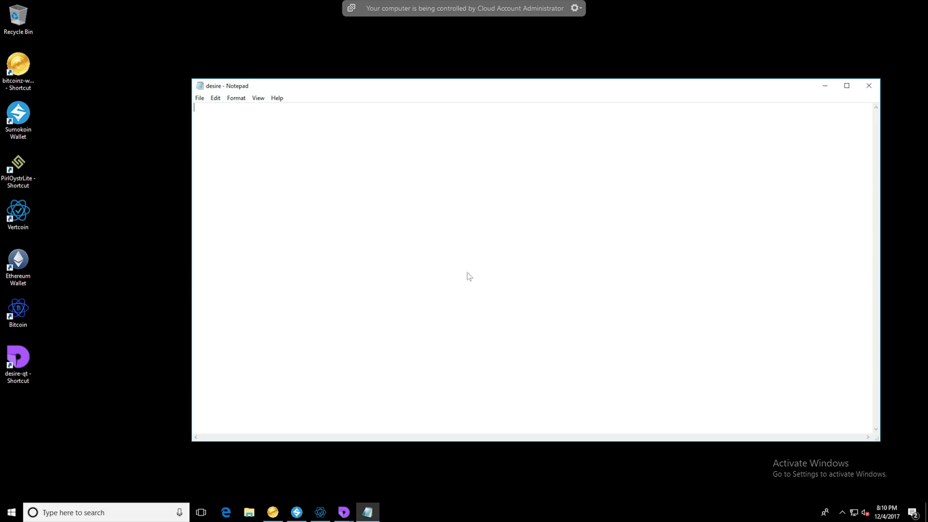
Paste the masternode config template and select its VPS_IP and private key placeholders
key(ctrl+v)
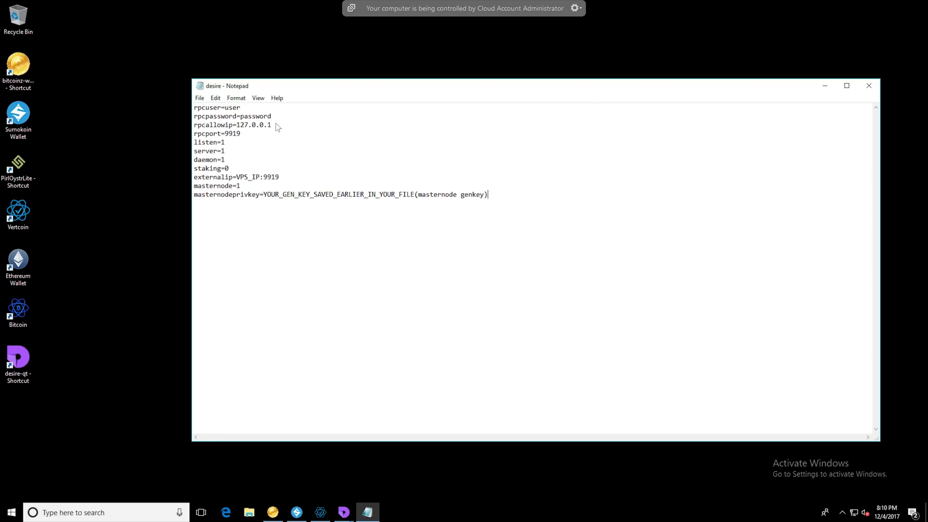
double_click(248, 177)
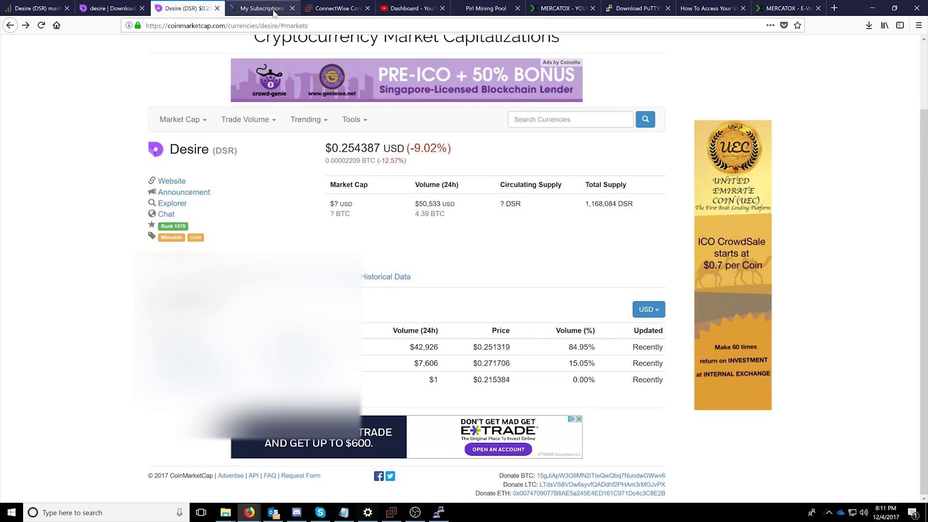
click(264, 8)
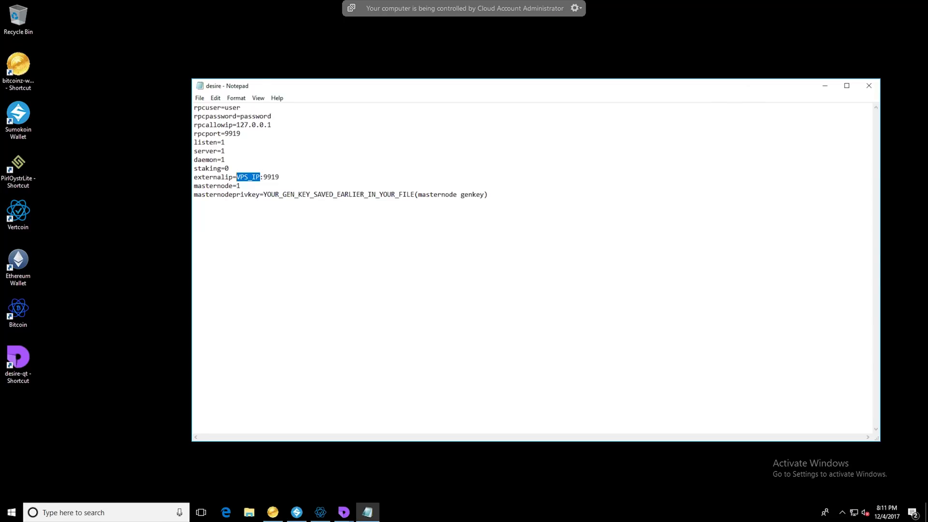
click(244, 177)
drag(263, 194, 414, 194)
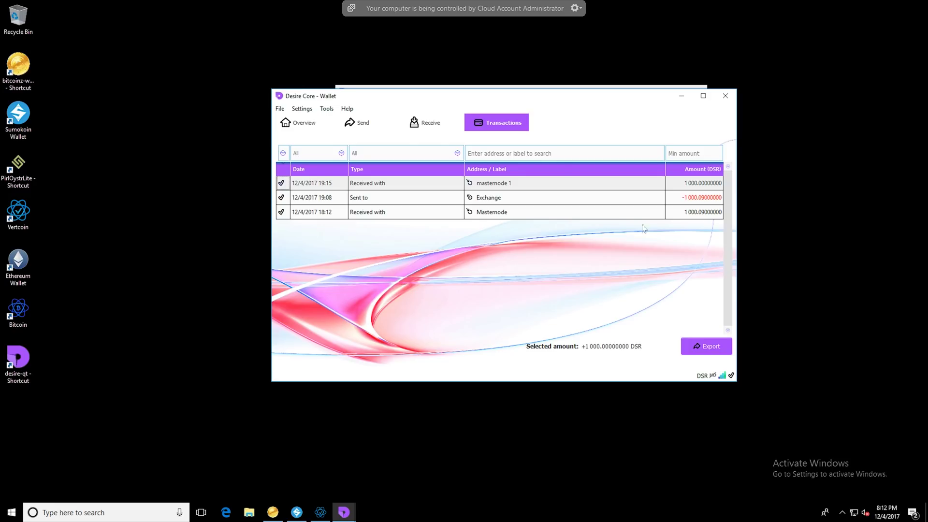
Open the masternode configuration file from Tools and add a new line after mn1
click(327, 108)
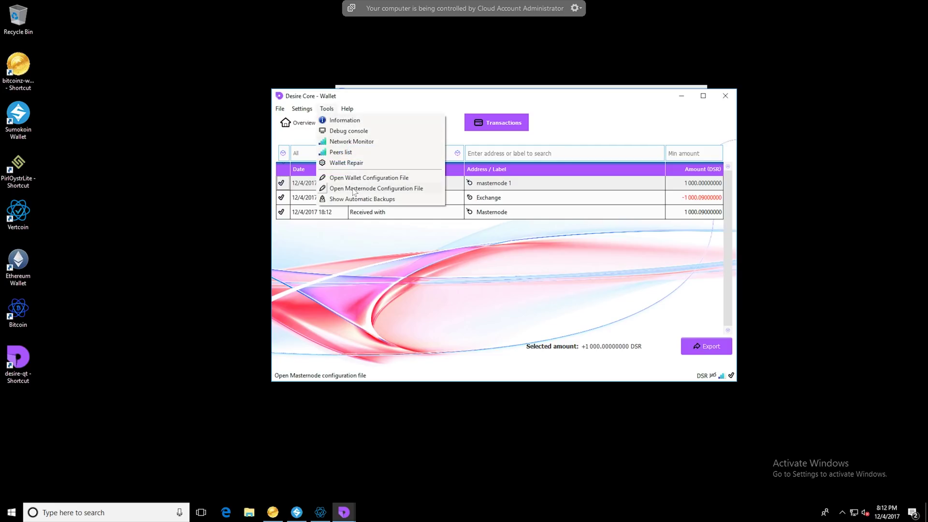
click(353, 189)
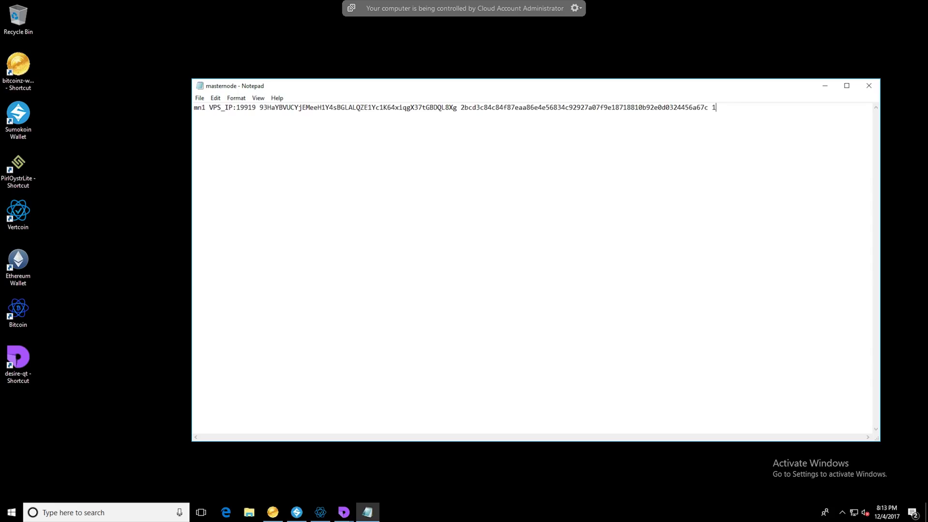
key(Return)
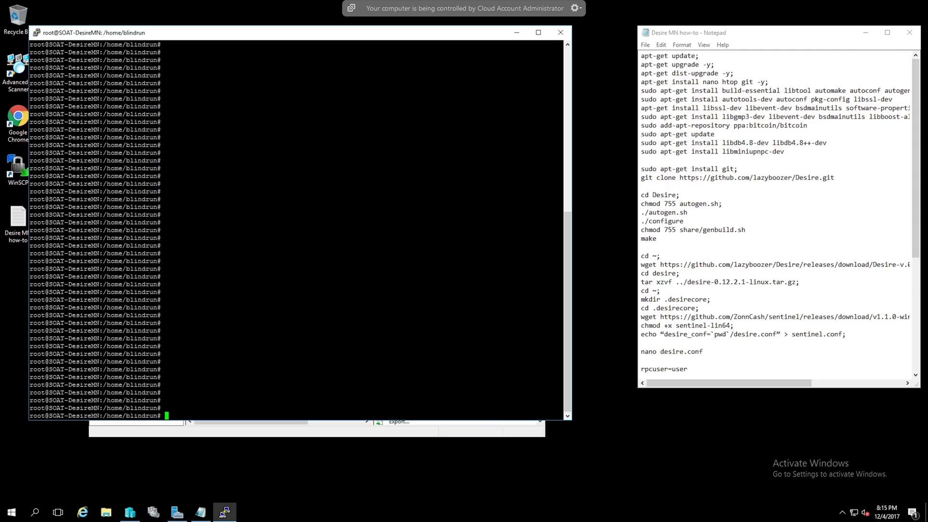
drag(184, 34, 184, 45)
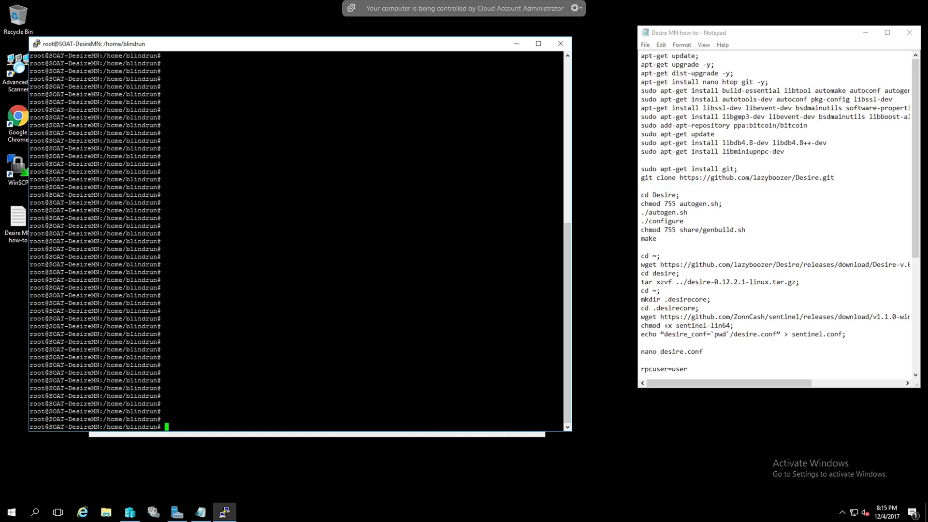
click(705, 109)
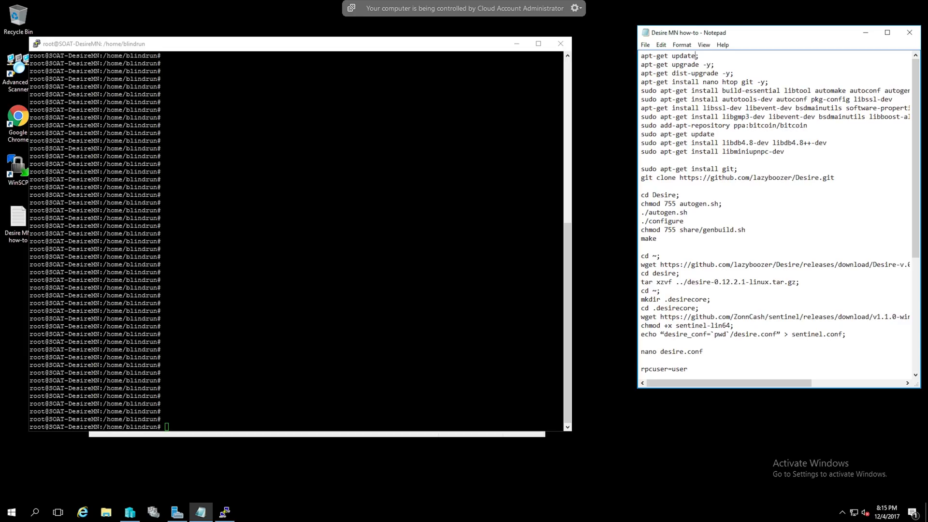
Run apt-get update on the VPS from the how-to notes
key(ctrl+shift+Left)
key(ctrl+shift+Left)
key(ctrl+shift+Left)
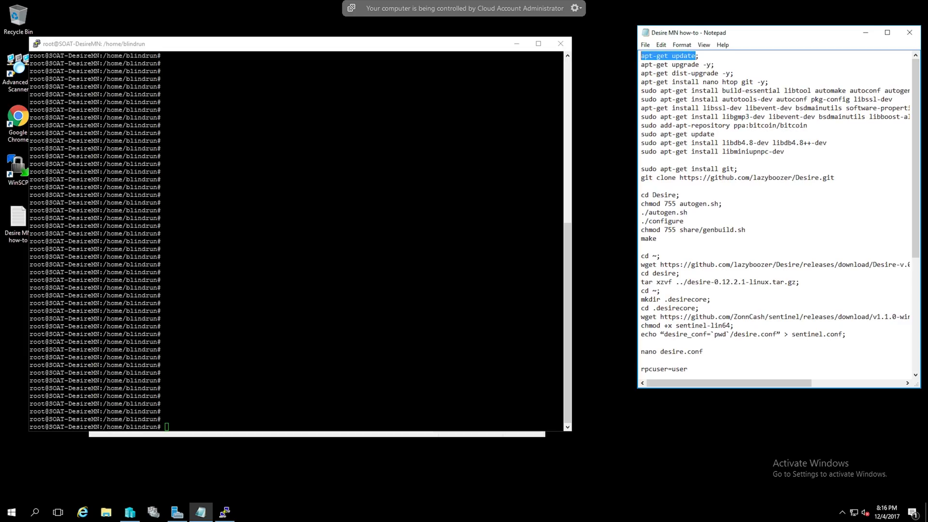
key(ctrl+c)
key(alt+Tab)
key(shift+Insert)
key(Return)
key(alt+Tab)
Run apt-get upgrade -y and apt-get dist-upgrade -y on the server
key(Down)
key(End)
key(Left)
key(ctrl+shift+Left)
key(ctrl+shift+Left)
key(ctrl+shift+Left)
key(ctrl+shift+Left)
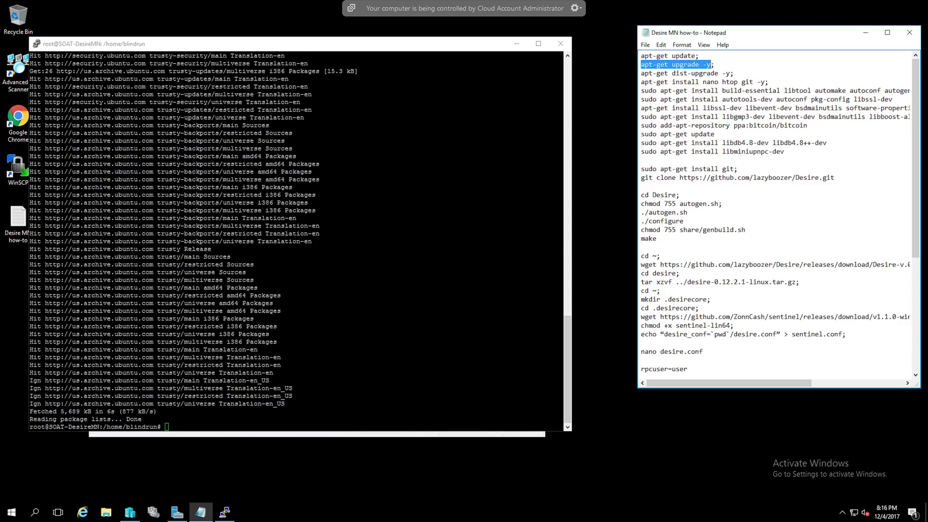
key(shift+Insert)
key(Return)
drag(641, 73, 730, 73)
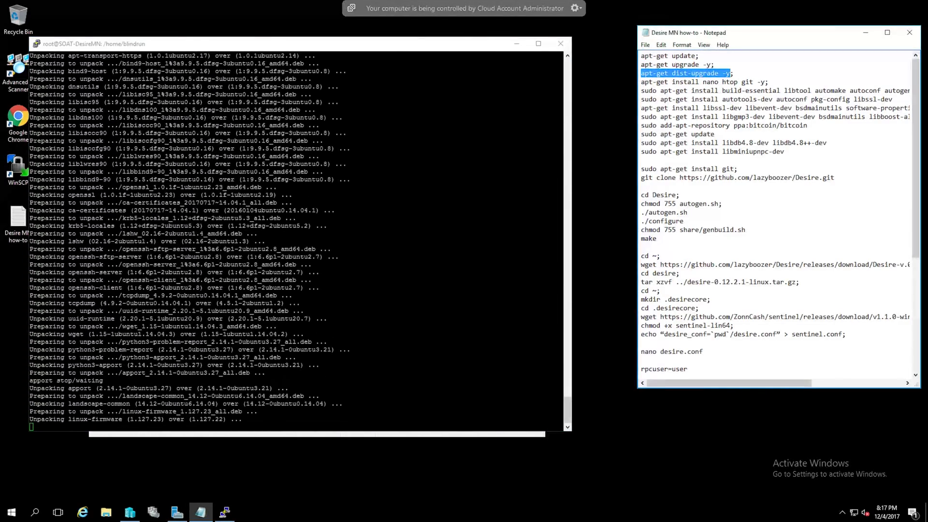
key(alt+Tab)
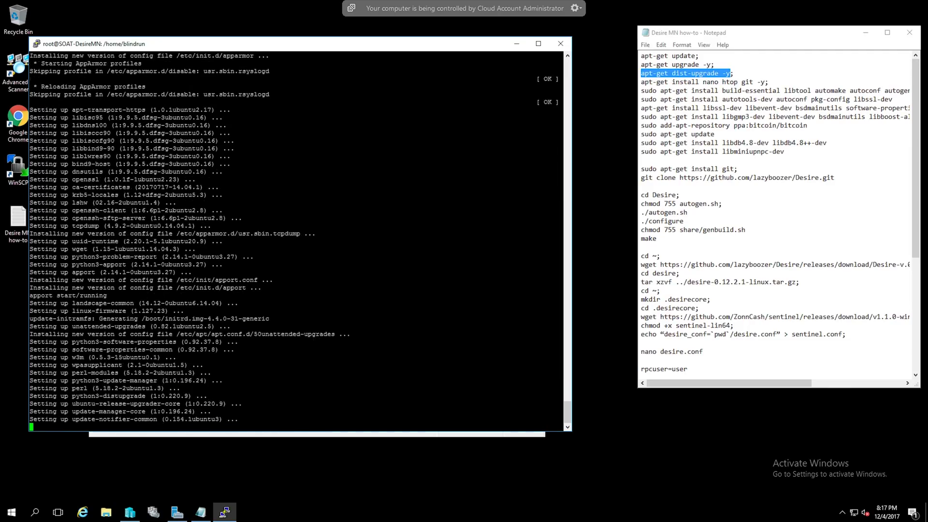
key(shift+Insert)
key(Return)
Install nano, htop and git, then the build-essential packages
drag(641, 82, 764, 82)
right_click(753, 84)
click(773, 121)
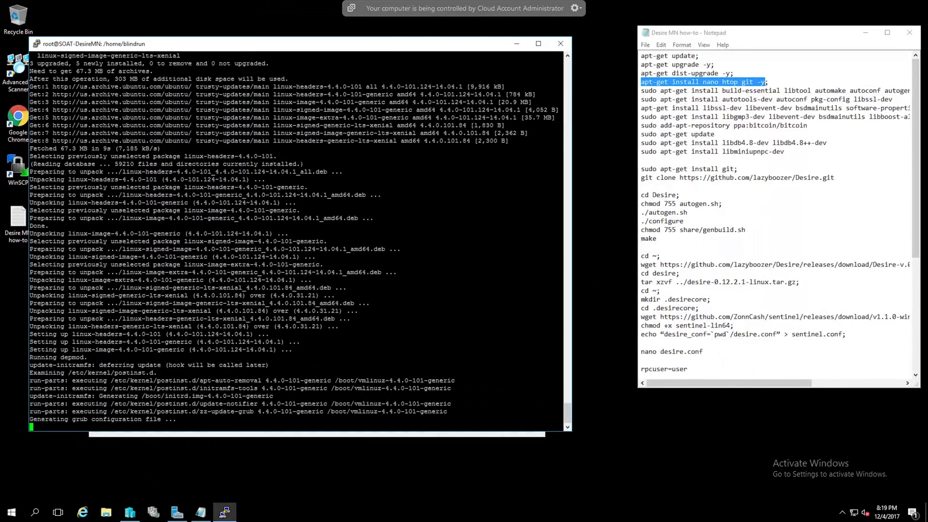
key(shift+Insert)
key(Return)
drag(641, 91, 909, 91)
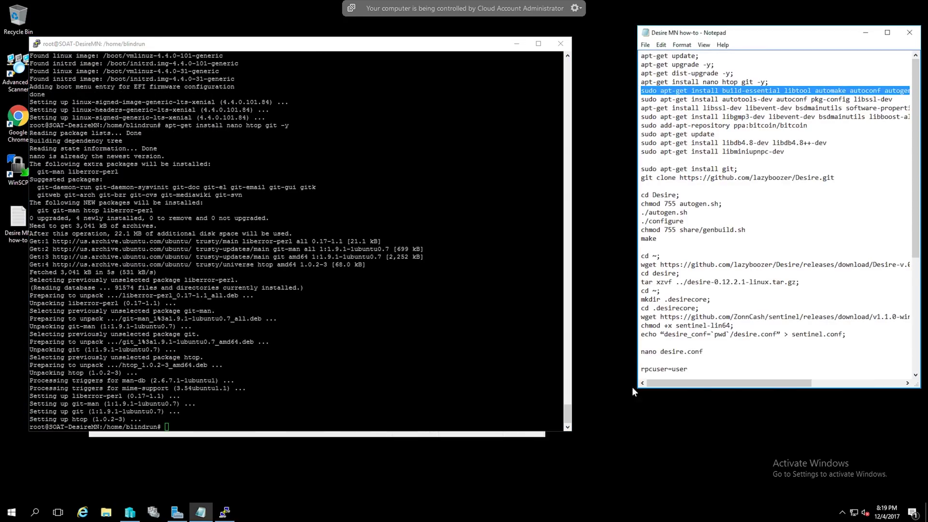
drag(638, 387, 584, 402)
key(ctrl+c)
key(alt+Tab)
key(shift+Insert)
key(Return)
key(Return)
Install the autotools-dev build dependencies
drag(587, 99, 839, 99)
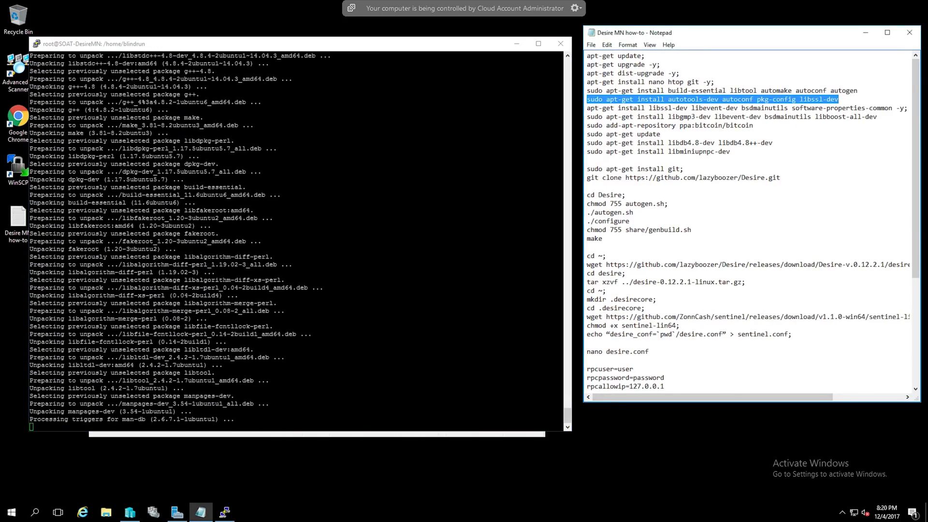
right_click(754, 100)
click(773, 140)
drag(586, 108, 905, 108)
key(alt+Tab)
key(shift+Insert)
key(Return)
Install the libssl-dev and libgmp3-dev packages
key(alt+Tab)
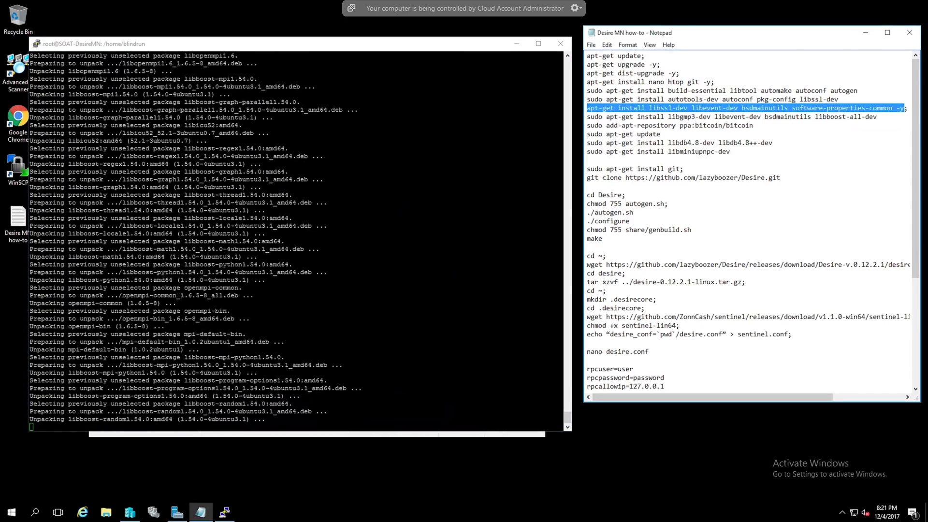
key(ctrl+c)
key(alt+Tab)
key(shift+Insert)
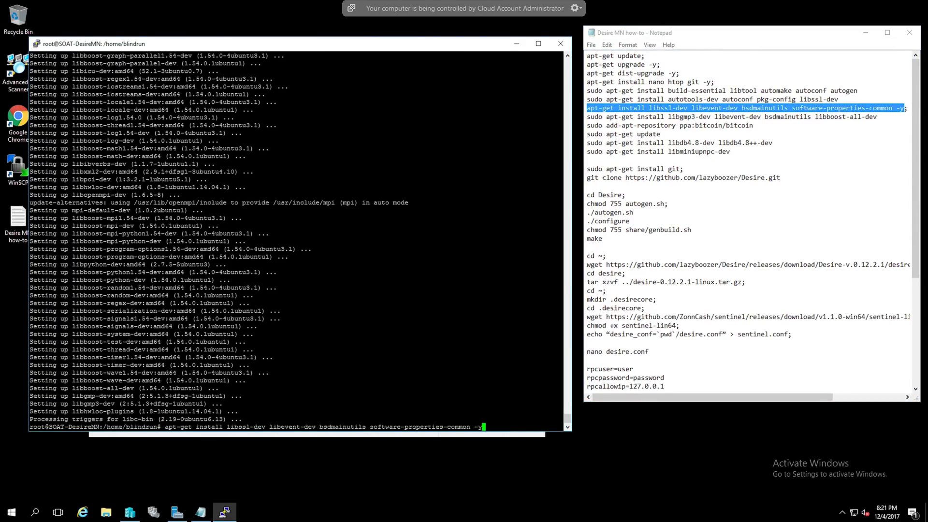
key(alt+Tab)
drag(587, 117, 877, 116)
key(ctrl+c)
key(alt+Tab)
key(ctrl+u)
key(shift+Insert)
key(Return)
Add the bitcoin repository with add-apt-repository and refresh the package lists
key(alt+Tab)
drag(587, 125, 753, 125)
key(ctrl+c)
key(alt+Tab)
key(shift+Insert)
key(Return)
key(Return)
key(alt+Tab)
drag(660, 134, 772, 142)
key(ctrl+c)
Install the libdb4.8 and libminiupnpc-dev packages, confirming with y
key(alt+Tab)
key(shift+Insert)
key(Return)
key(alt+Tab)
key(ctrl+c)
Install git and clone the Desire repository from GitHub
key(alt+Tab)
key(shift+Insert)
key(Return)
key(y)
key(Return)
key(alt+Tab)
drag(587, 151, 729, 151)
key(ctrl+c)
key(alt+Tab)
key(shift+Insert)
key(Return)
key(y)
key(Return)
key(alt+Tab)
drag(586, 169, 780, 178)
key(ctrl+c)
key(alt+Tab)
key(shift+Insert)
key(Return)
key(alt+Tab)
key(ctrl+c)
key(alt+Tab)
key(shift+Insert)
key(Return)
key(alt+Tab)
drag(586, 195, 621, 195)
scroll(751, 221, down, 4)
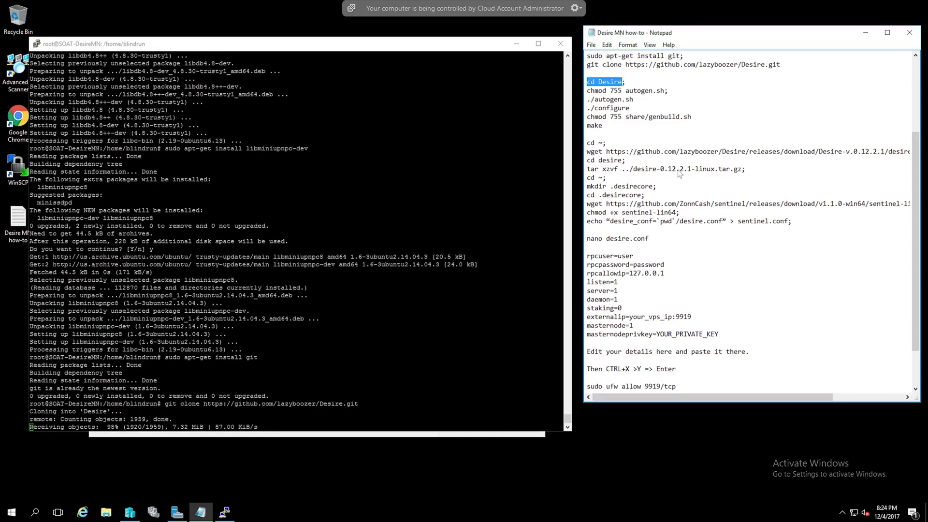
In the Desire folder, make autogen.sh executable, then run ./autogen.sh and ./configure
key(ctrl+c)
key(alt+Tab)
key(shift+Insert)
key(Return)
key(alt+Tab)
drag(587, 91, 664, 90)
key(ctrl+c)
key(alt+Tab)
key(shift+Insert)
key(Return)
Make genbuild.sh executable and start compiling Desire with make
key(alt+Tab)
mouse_move(586, 99)
mouse_down()
mouse_move(633, 99)
mouse_move(629, 108)
mouse_move(652, 117)
mouse_move(691, 116)
mouse_up()
key(ctrl+c)
key(alt+Tab)
key(shift+Insert)
key(Return)
key(alt+Tab)
key(ctrl+c)
key(alt+Tab)
key(shift+Insert)
key(Return)
key(alt+Tab)
key(ctrl+c)
key(alt+Tab)
key(shift+Insert)
key(Return)
key(alt+Tab)
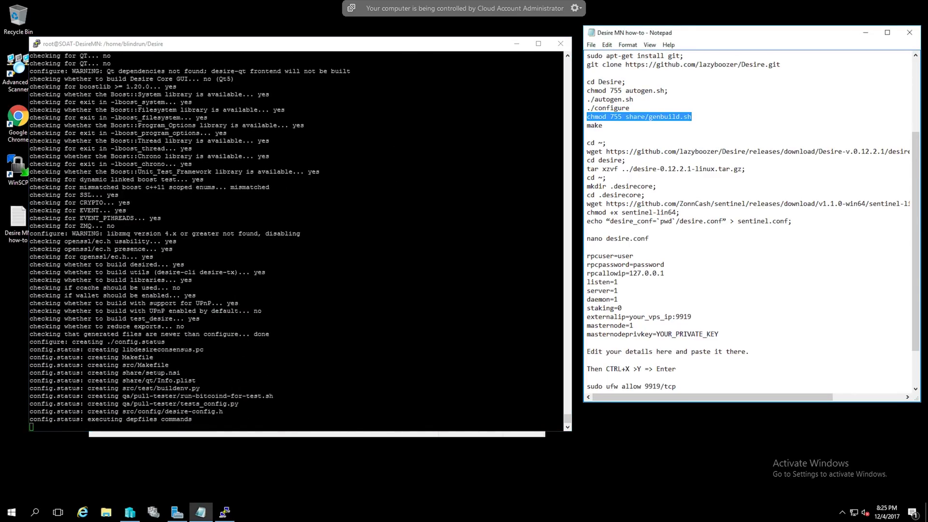
drag(586, 125, 602, 125)
key(ctrl+c)
key(alt+Tab)
key(shift+Insert)
key(Return)
key(alt+Tab)
scroll(752, 220, down, 1)
key(alt+Tab)
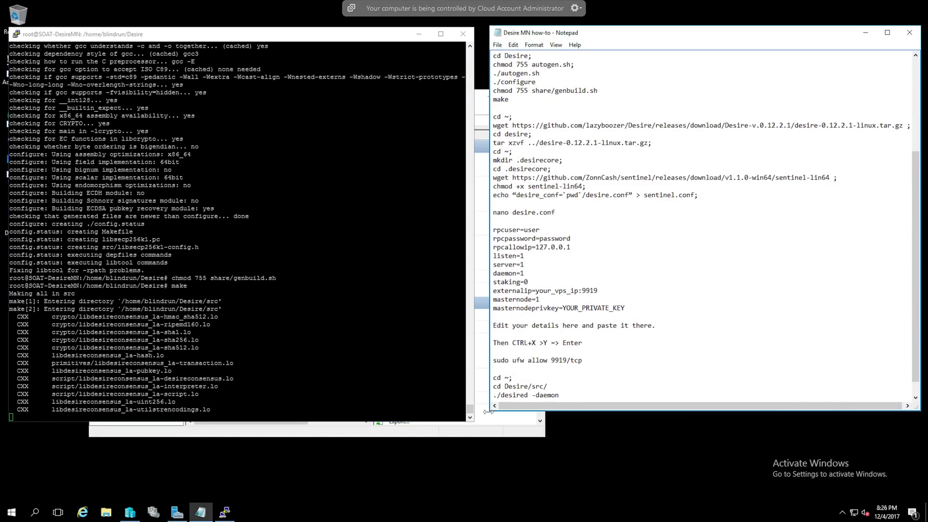
drag(487, 134, 502, 134)
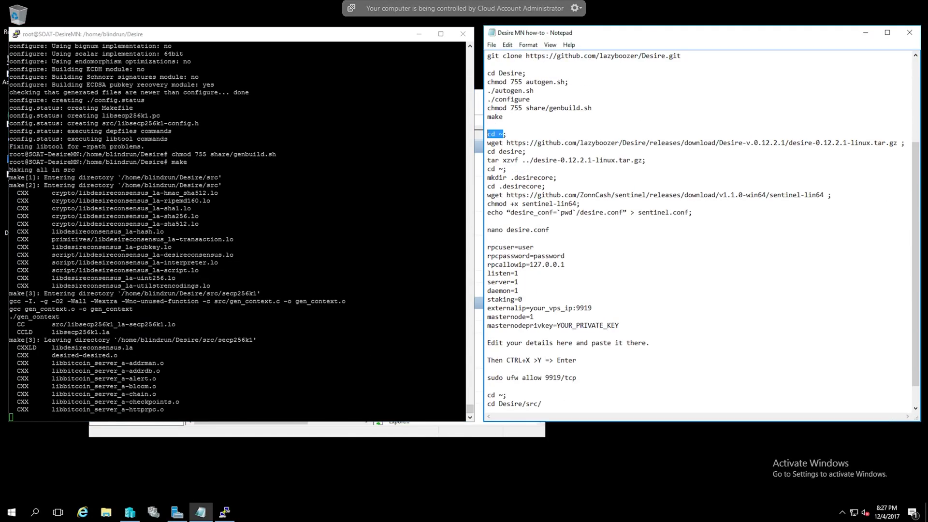
List the home folder and run the tar xzvf extraction of the Desire 0.12.2.1 release
key(alt+Tab)
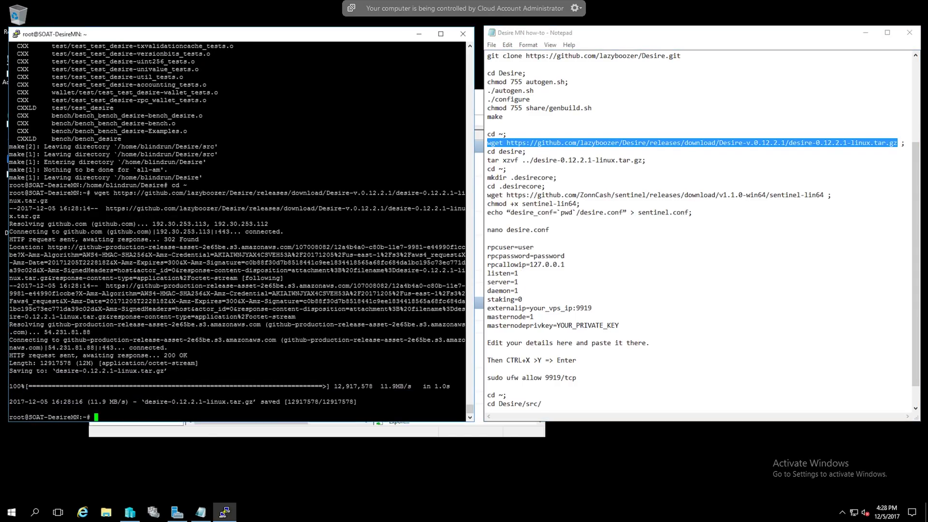
drag(487, 151, 643, 160)
text(ll)
key(Return)
click(557, 177)
key(ctrl+c)
key(alt+Tab)
key(shift+Insert)
key(Return)
key(Up)
key(Up)
key(Return)
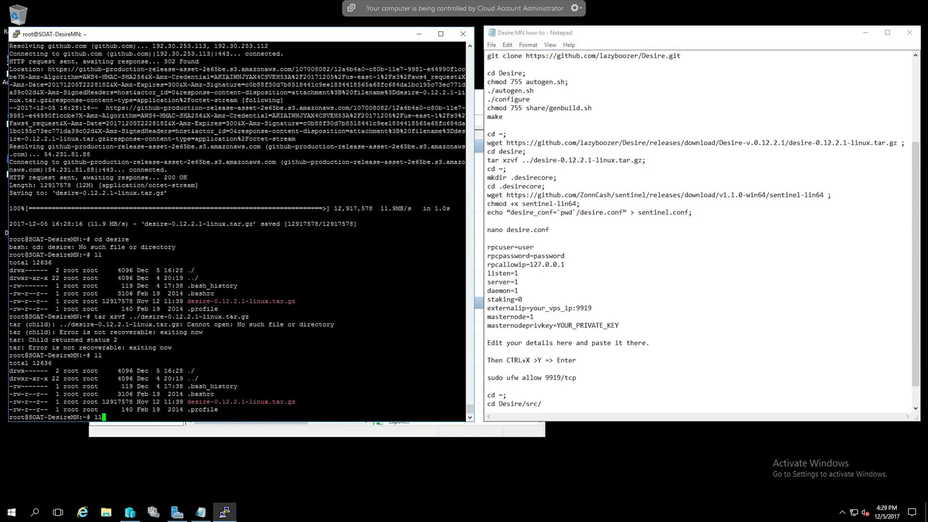
key(Up)
key(Up)
key(Return)
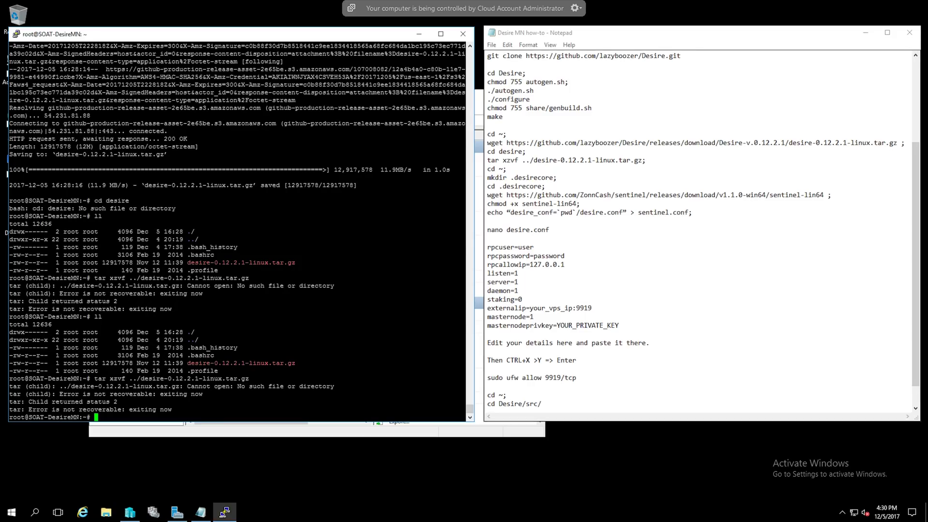
Return to ~ and retry the tar extraction with the ../ removed from the archive path
scroll(700, 230, up, 2)
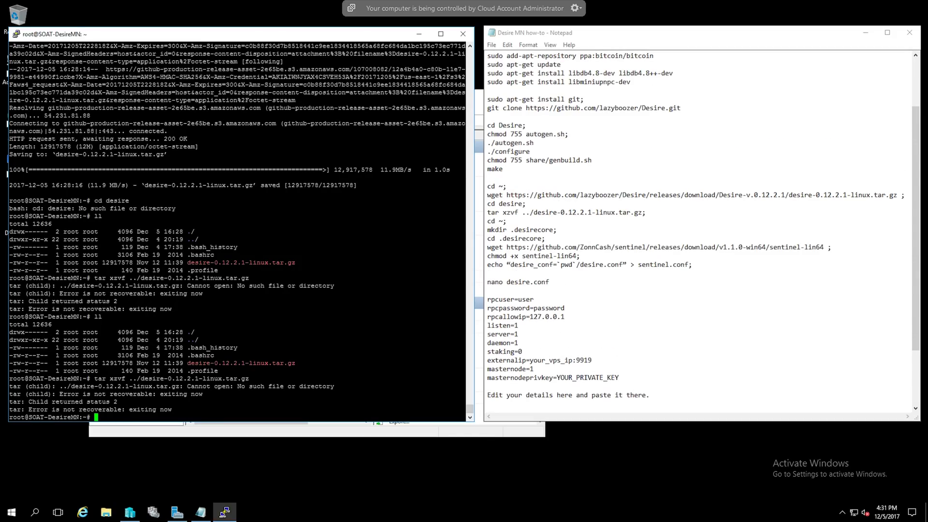
text(cd ~)
key(Return)
text(ll)
key(Return)
key(Up)
key(Up)
key(Up)
key(Return)
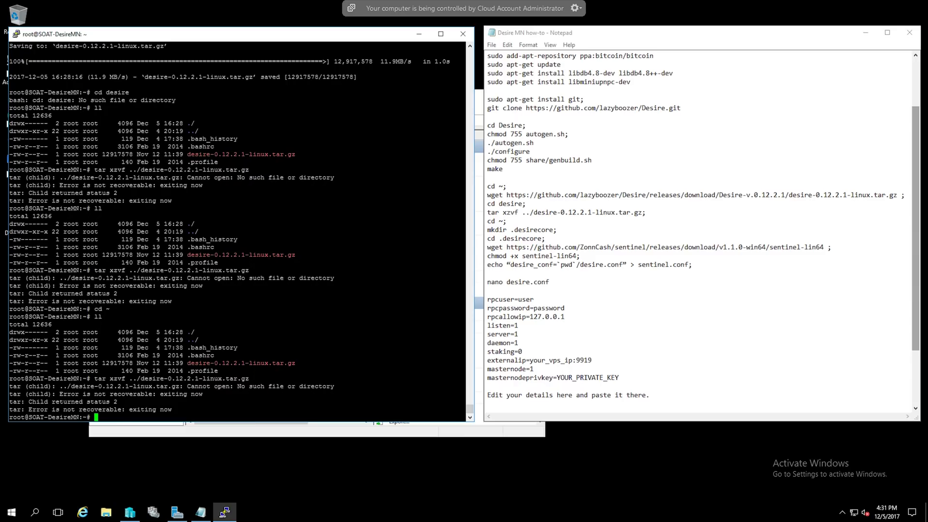
key(Up)
key(Left)
key(Left)
key(Left)
key(Left)
key(Left)
key(Left)
key(Left)
key(Left)
key(Left)
key(Left)
key(Left)
key(Left)
key(Left)
key(Left)
key(Left)
key(Left)
key(Left)
key(Left)
key(Left)
key(Left)
key(BackSpace)
key(BackSpace)
key(BackSpace)
Create ~/.desirecore and download sentinel-lin64 into it
key(Return)
text(ll)
key(Return)
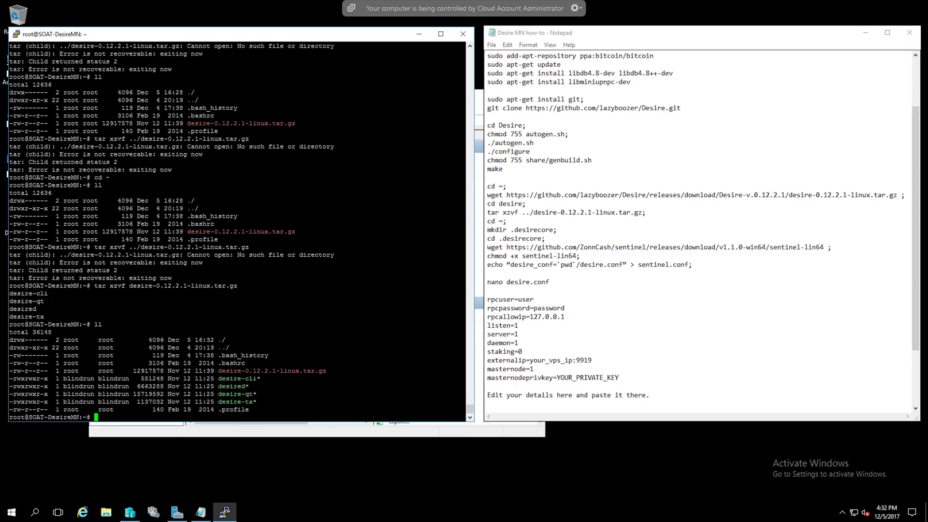
click(530, 212)
key(BackSpace)
key(BackSpace)
key(BackSpace)
drag(487, 247, 823, 247)
key(ctrl+c)
right_click(203, 420)
Write sentinel.conf with the echo command and start a new desire.conf in nano
key(Return)
drag(487, 264, 688, 264)
key(ctrl+c)
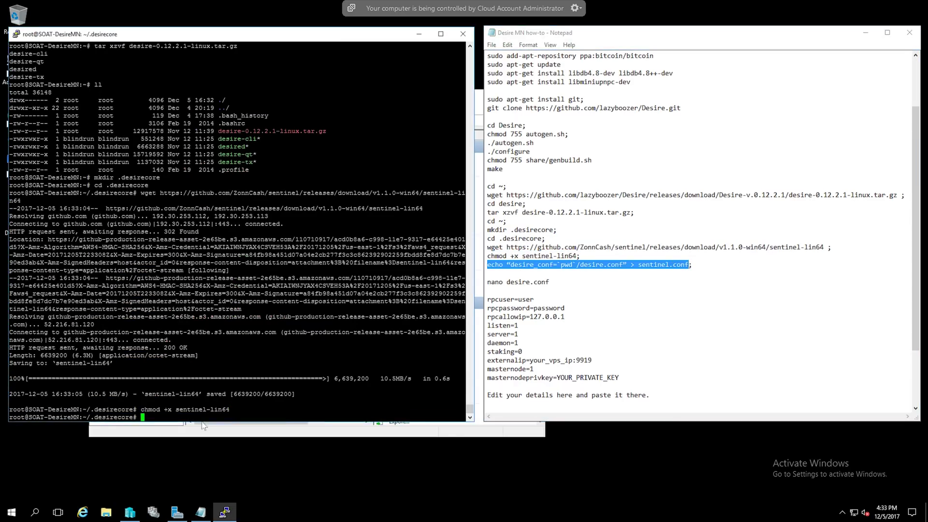
right_click(203, 425)
key(Return)
text(nano desire.conf)
key(Return)
drag(487, 299, 619, 378)
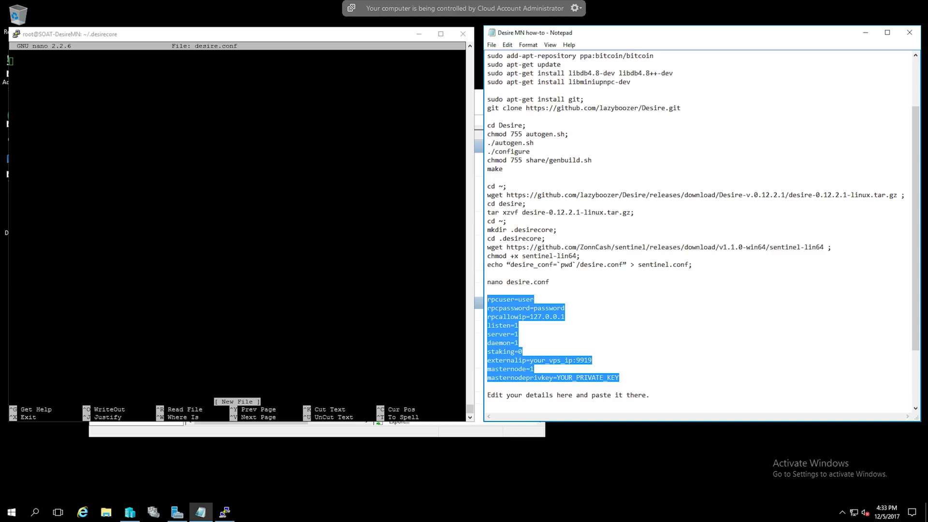
Paste the rpcuser, rpcpassword, listen, server, daemon, externalip and masternode key lines into desire.conf, then save it
key(ctrl+c)
right_click(203, 426)
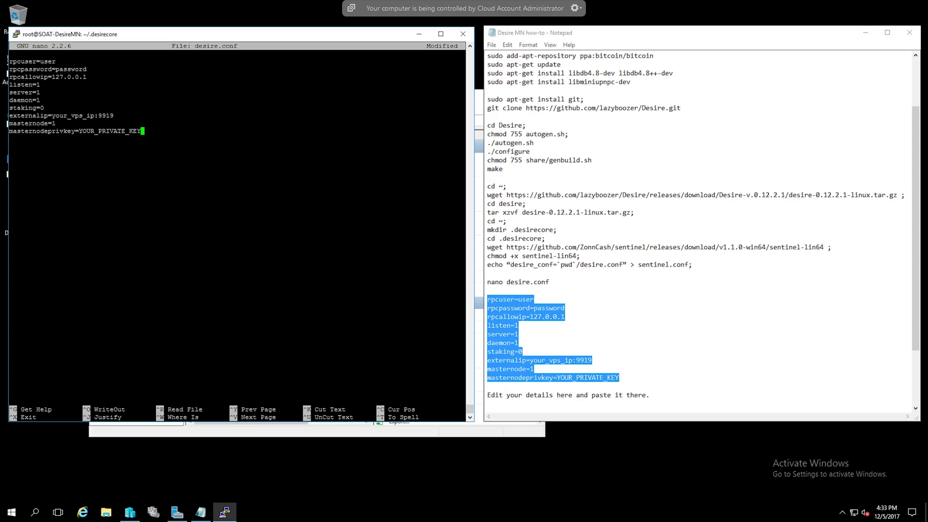
drag(464, 62, 44, 61)
key(Up)
key(Up)
key(Up)
key(Up)
key(Up)
key(Up)
key(Up)
key(Up)
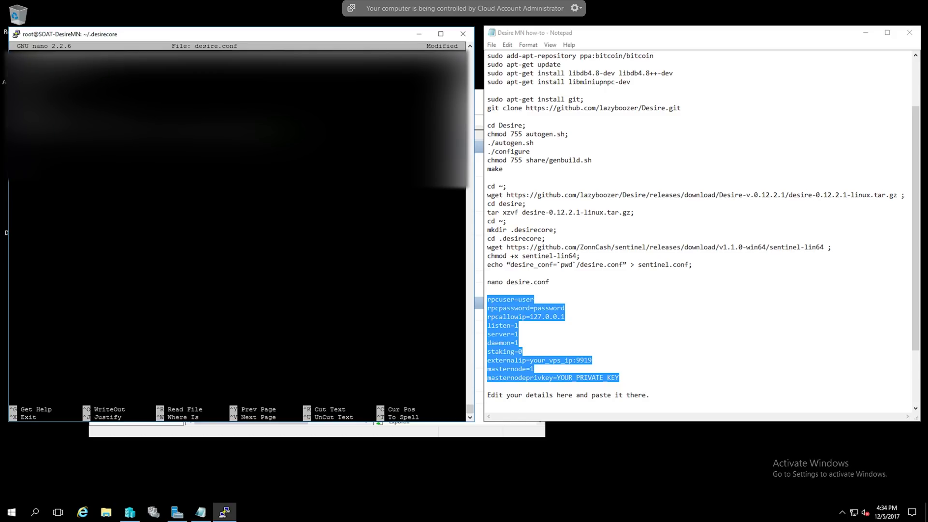
key(ctrl+x)
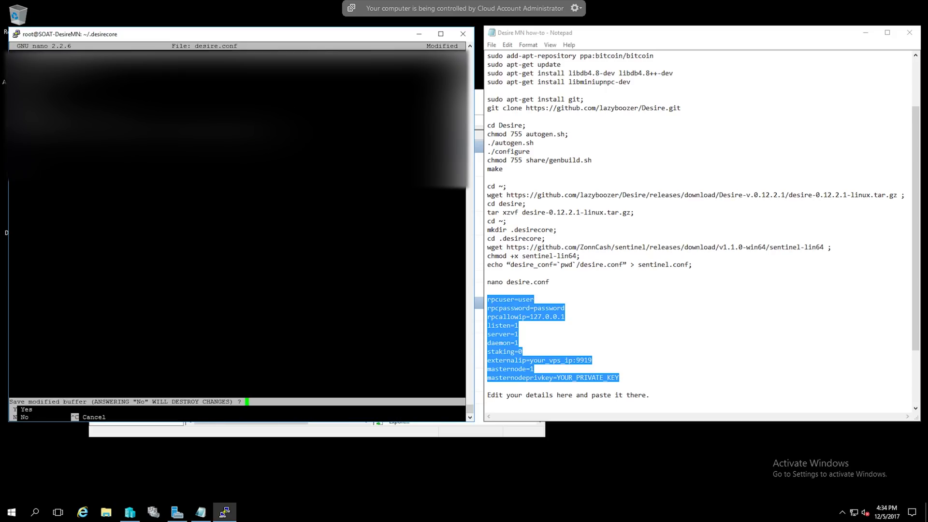
key(y)
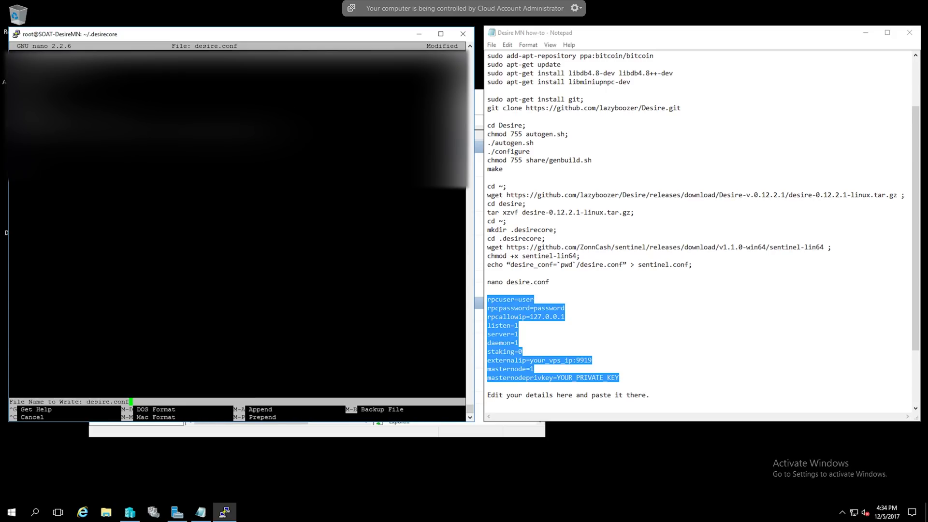
key(Return)
scroll(701, 232, down, 3)
drag(487, 352, 576, 352)
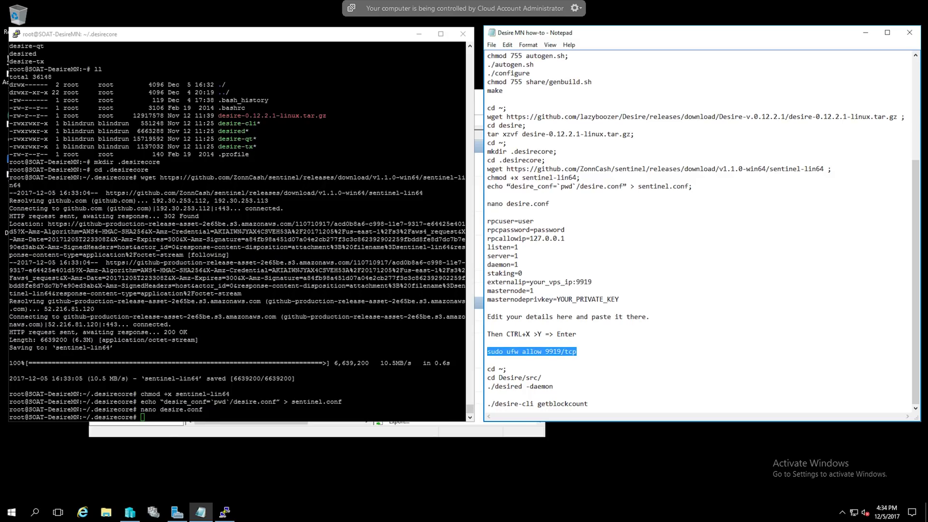
Allow port 9919/tcp in the firewall with sudo ufw
key(alt+Tab)
key(shift+Insert)
key(Return)
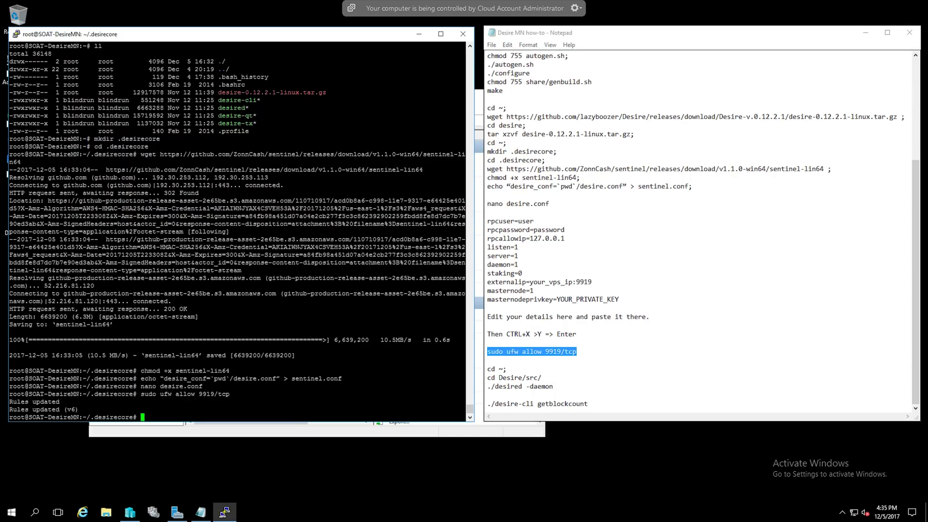
Change into Desire/src and start the daemon with ./desired -daemon
click(488, 369)
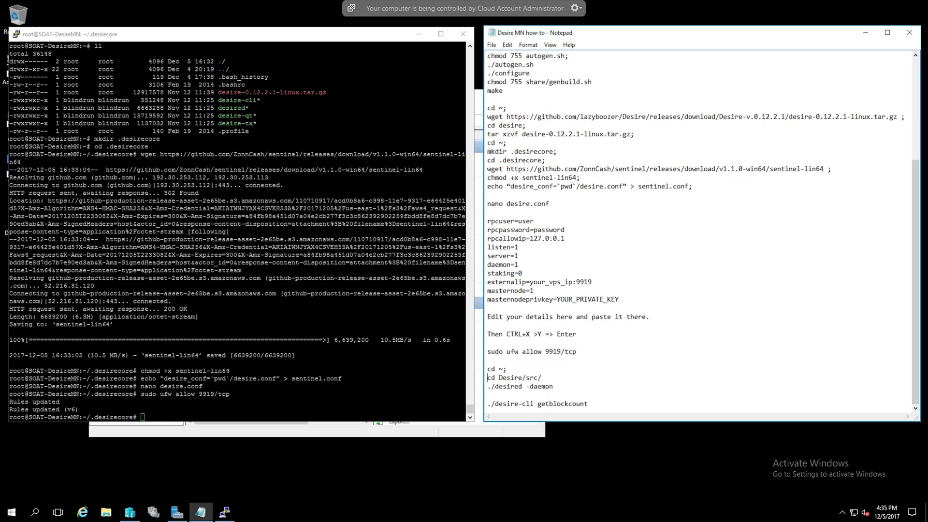
drag(488, 377, 541, 378)
right_click(221, 418)
key(Return)
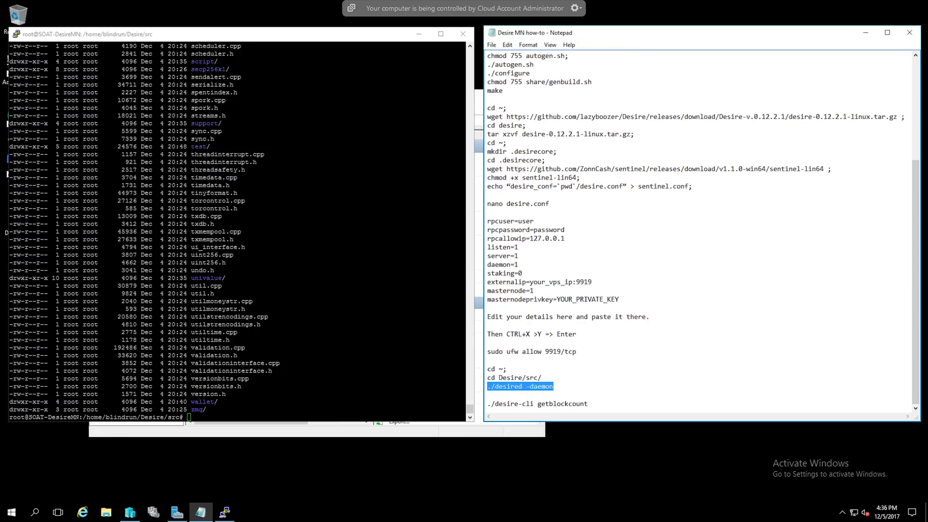
right_click(221, 419)
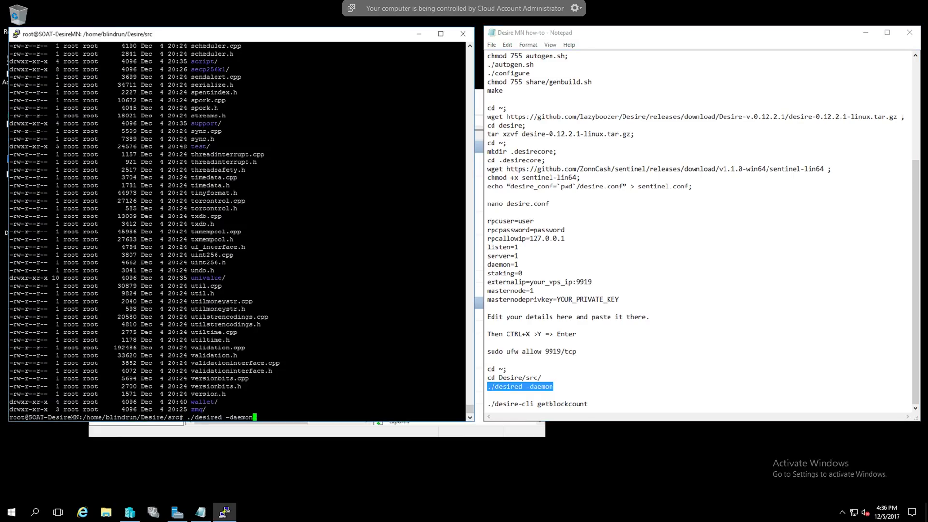
key(Return)
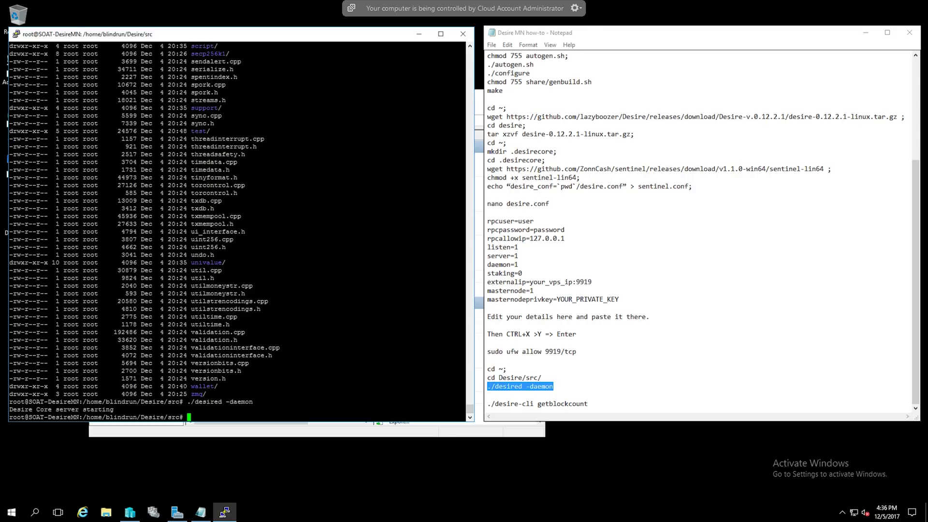
Check the sync progress with ./desire-cli getblockcount
drag(589, 403, 486, 404)
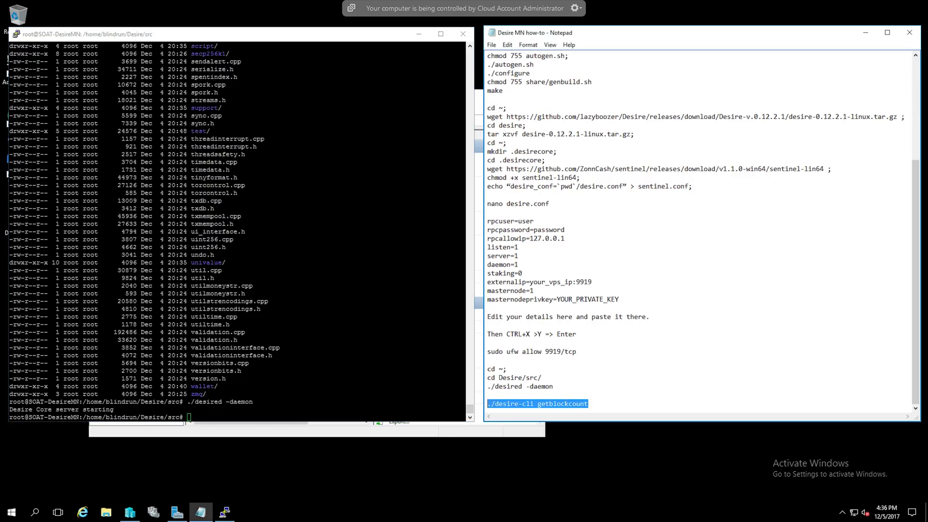
key(ctrl+c)
key(alt+Tab)
key(shift+Insert)
key(Return)
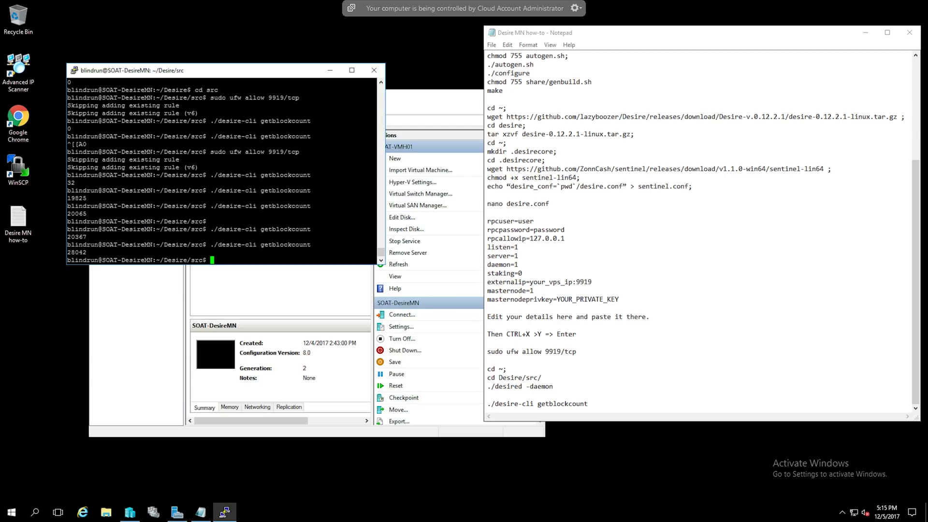
Rerun ./desire-cli getblockcount, which now reports 28042
key(Up)
key(Return)
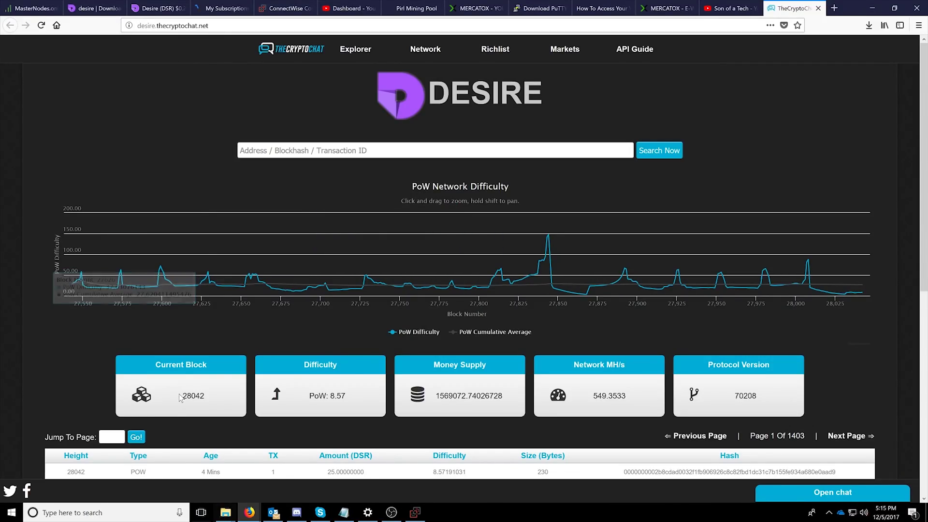
Highlight the explorer's Current Block value 28042, then minimize Firefox
drag(181, 396, 190, 397)
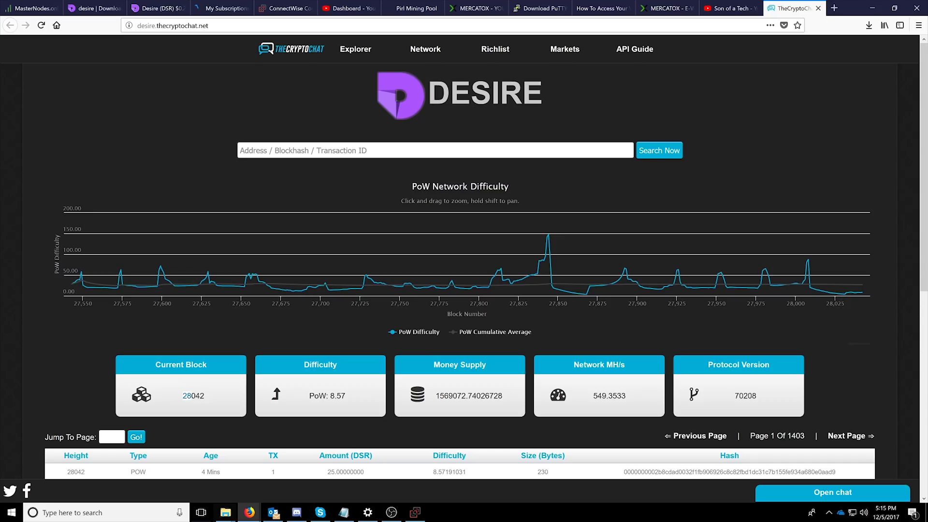
click(183, 397)
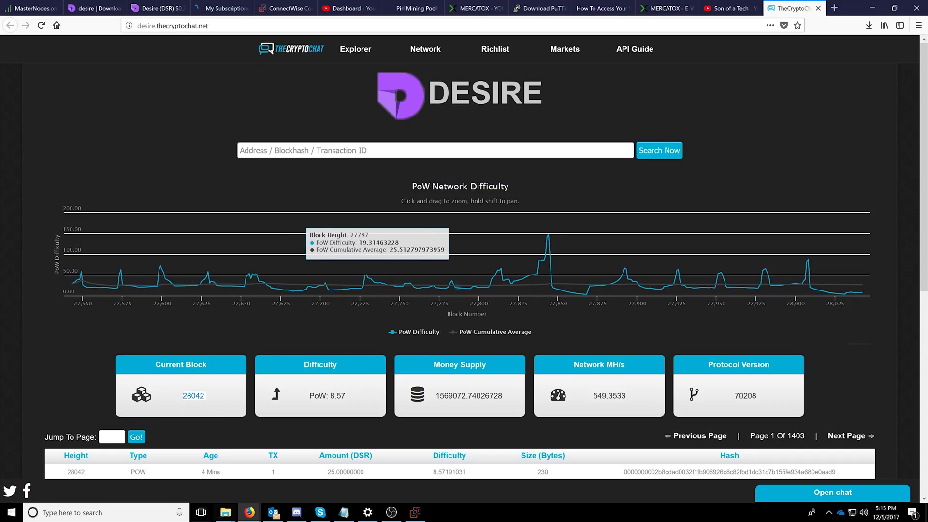
click(873, 9)
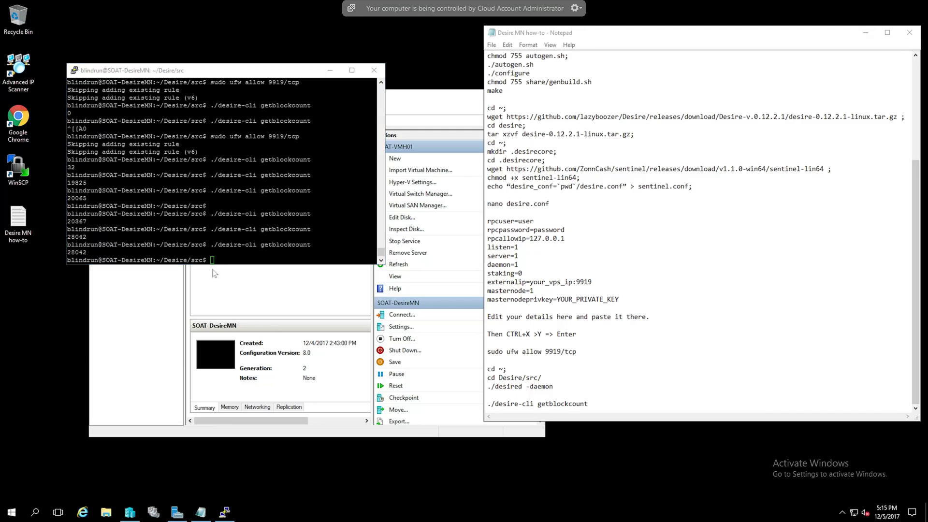
Rerun getblockcount to confirm 28042, then bring up the remote PC's Desire Core Wallet
key(Up)
key(Return)
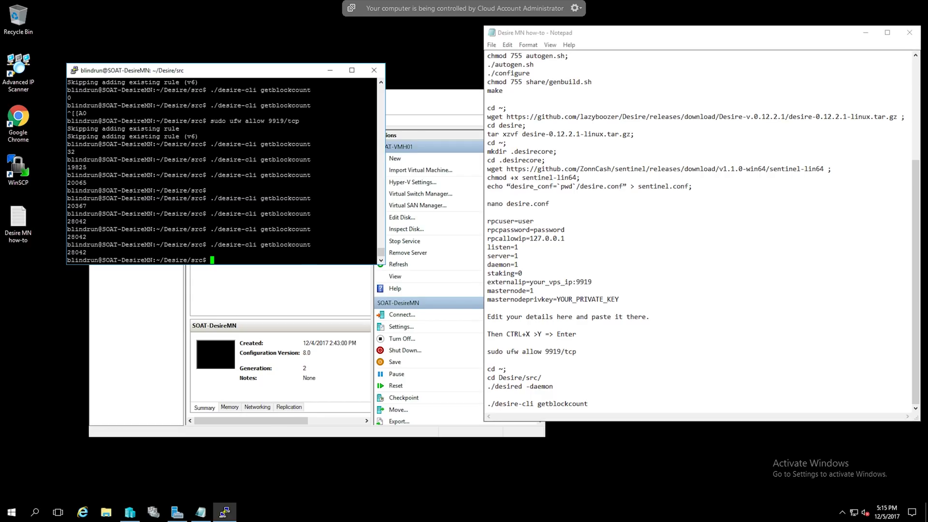
scroll(221, 171, up, 5)
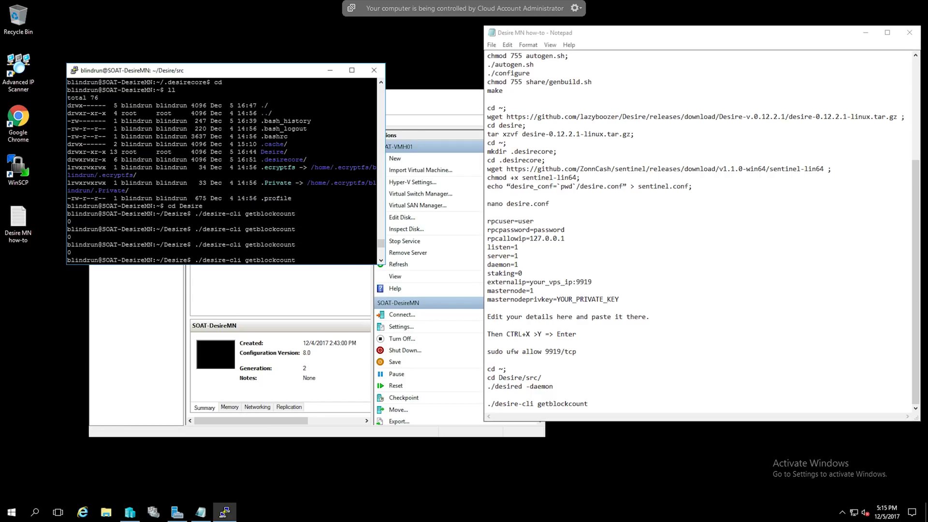
scroll(221, 172, down, 5)
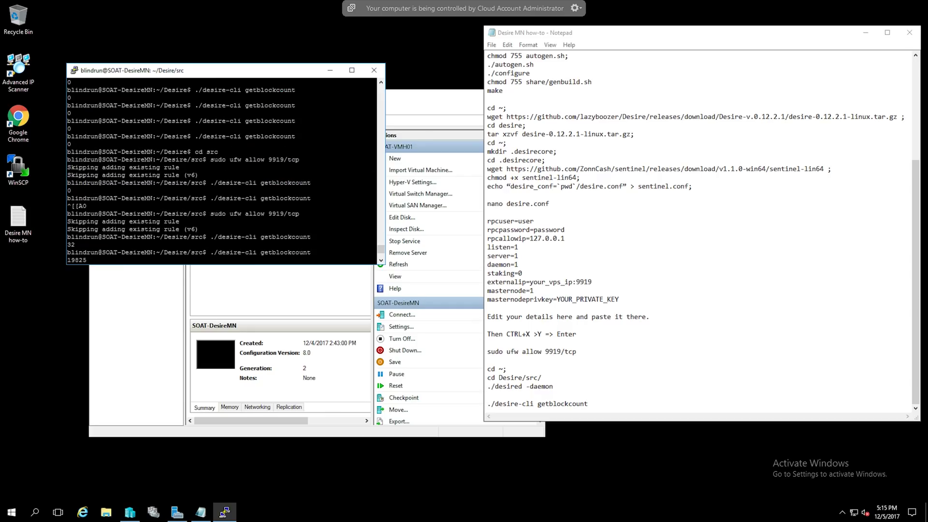
scroll(221, 171, down, 4)
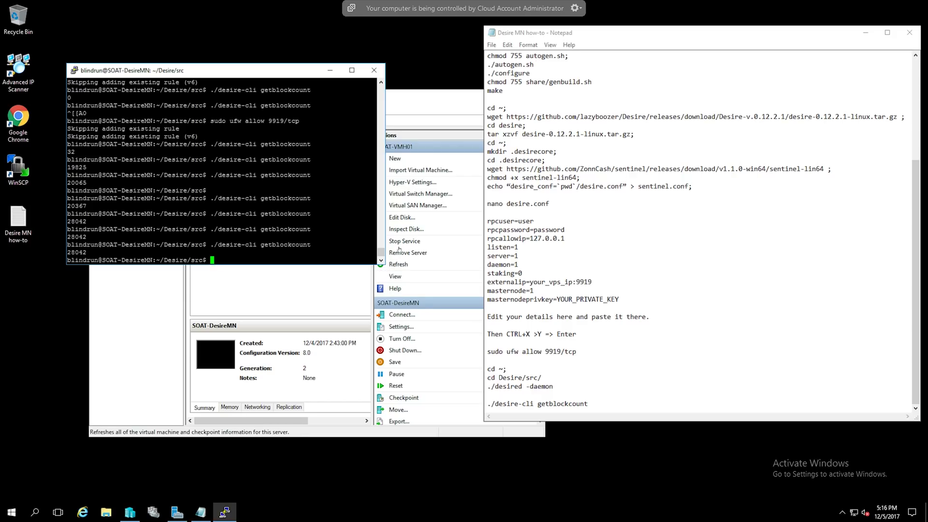
click(418, 64)
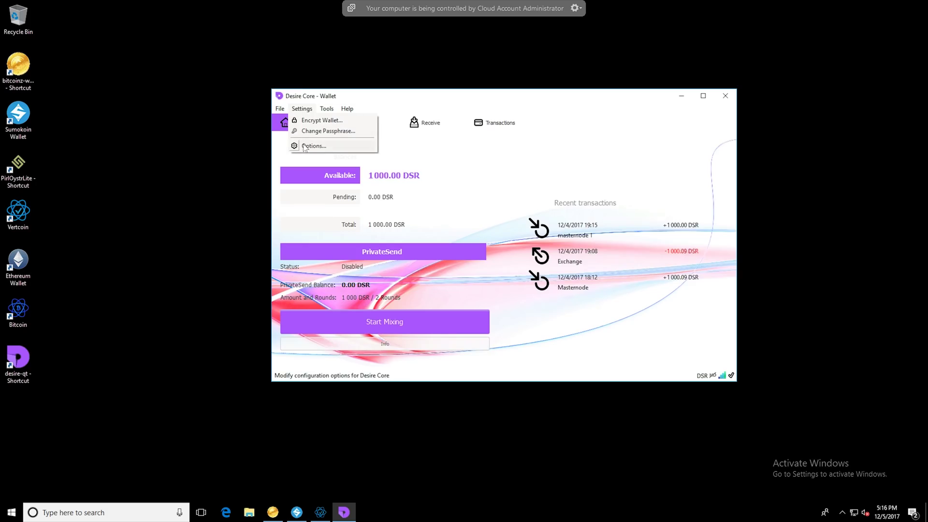
In the Wallet options, tick 'Enable coin control features' and 'Show Masternodes Tab'
click(305, 146)
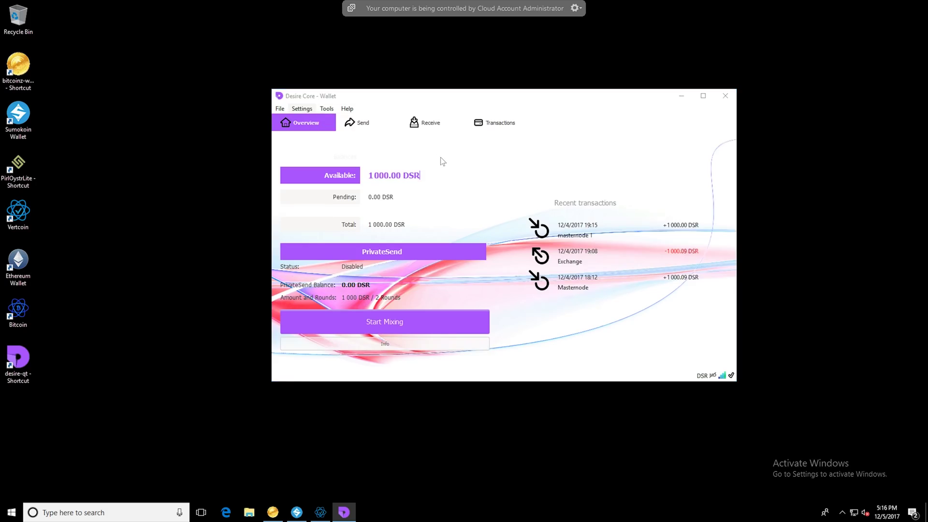
click(406, 141)
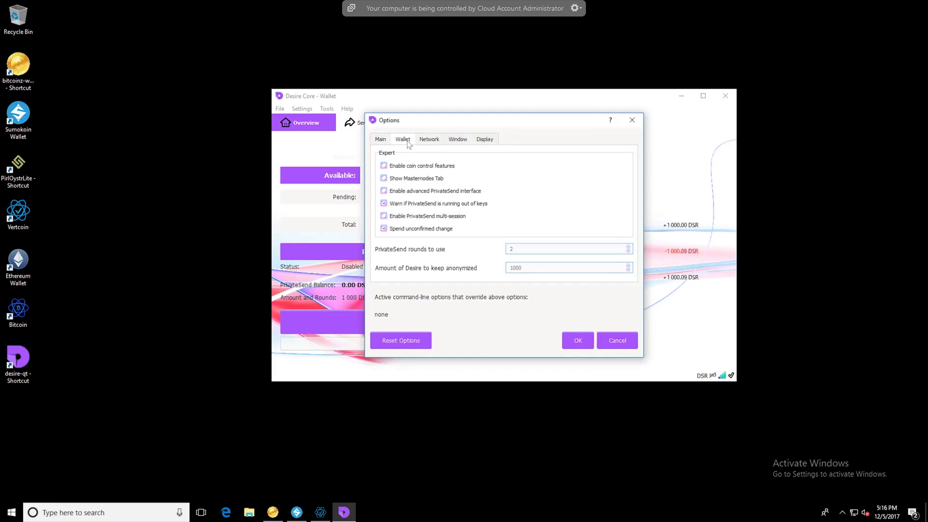
click(417, 167)
click(420, 179)
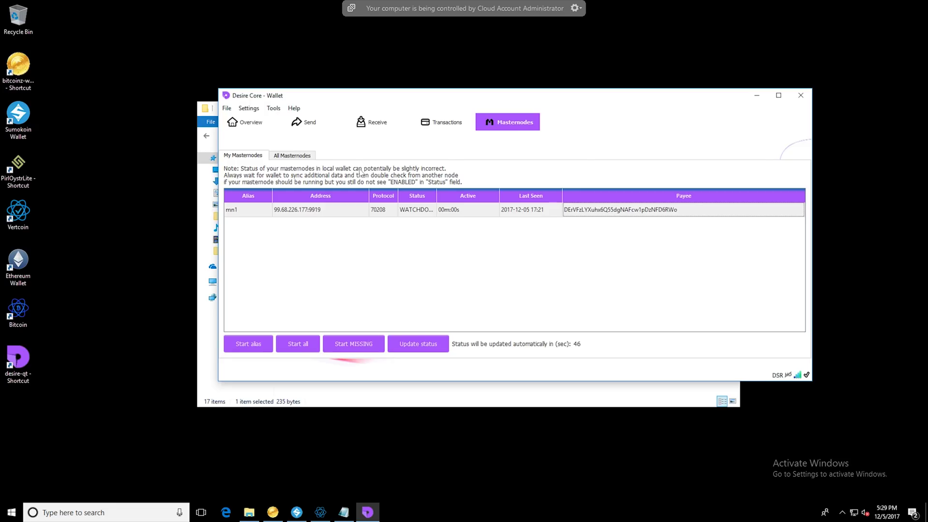
Start alias mn1, confirm it, and widen the Status column to show WATCHDOG_EXPIRED
click(322, 209)
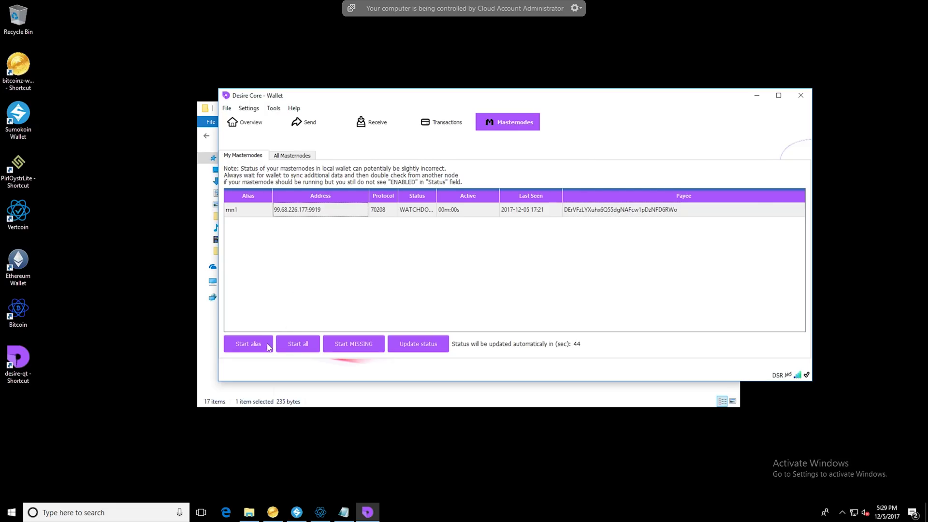
click(268, 346)
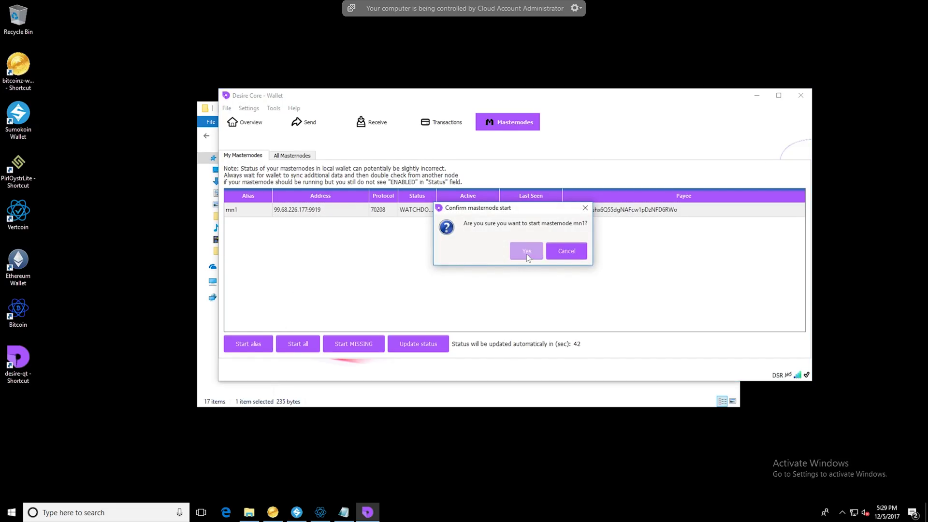
click(527, 256)
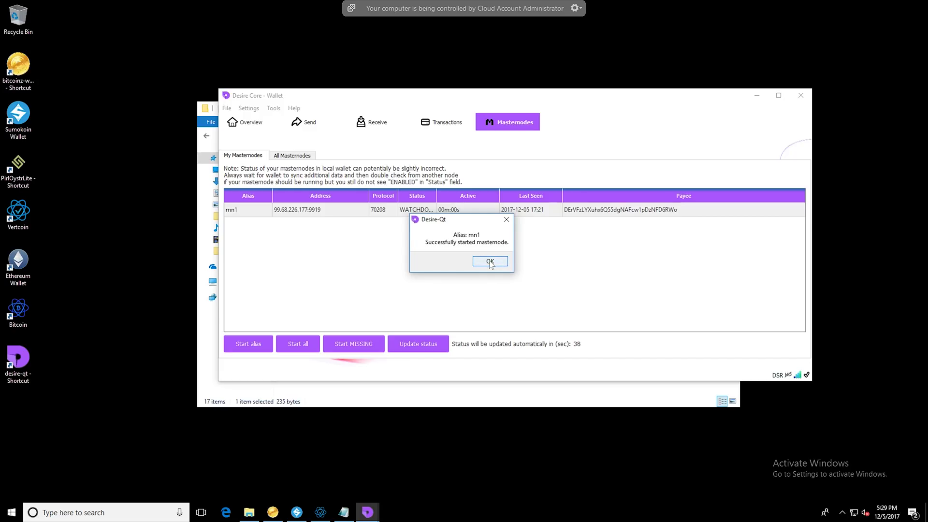
click(490, 261)
drag(436, 201, 502, 205)
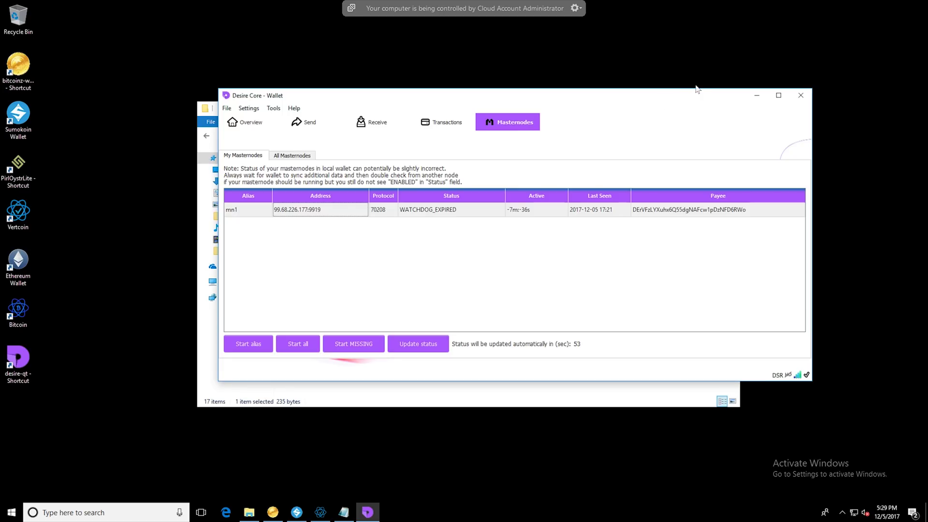
Close the remote wallet session, go up two folders to home with cd .., and list it
mouse_move(913, 8)
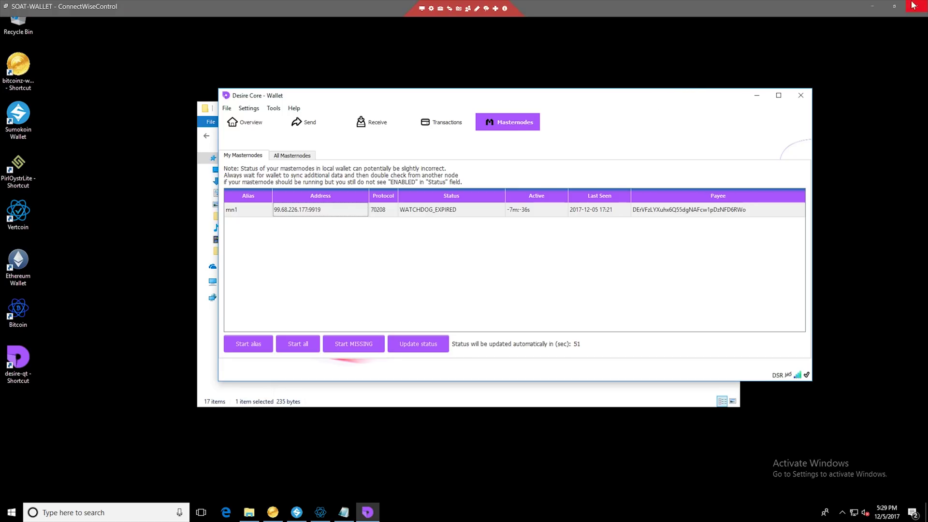
click(913, 9)
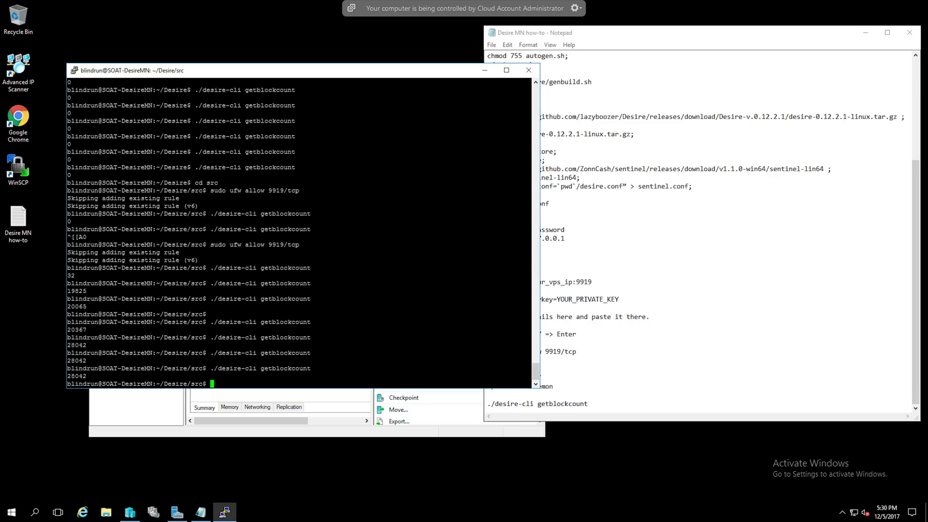
text(cd ..)
key(Return)
text(cd ..)
key(Return)
text(ll)
key(Return)
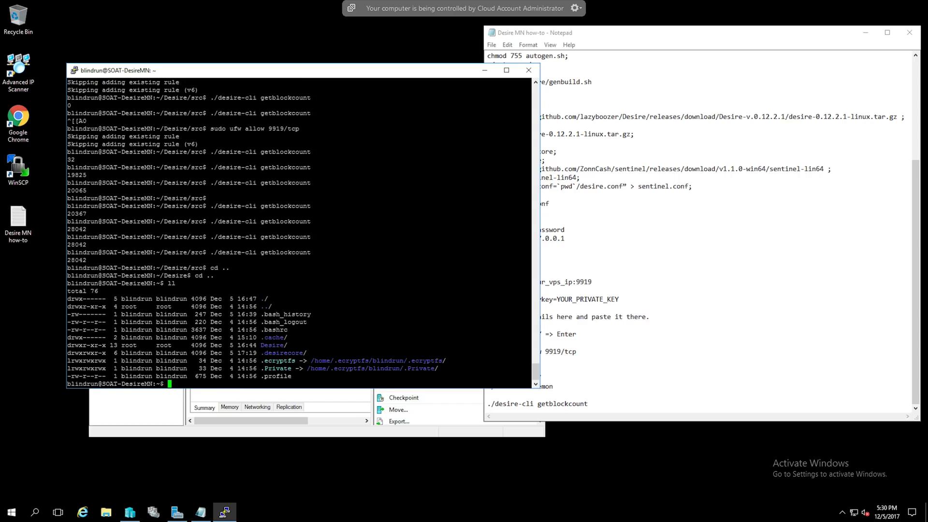
Enter .desirecore/ and list its files
text(cd .desirecore/)
key(Return)
text(ll)
key(Return)
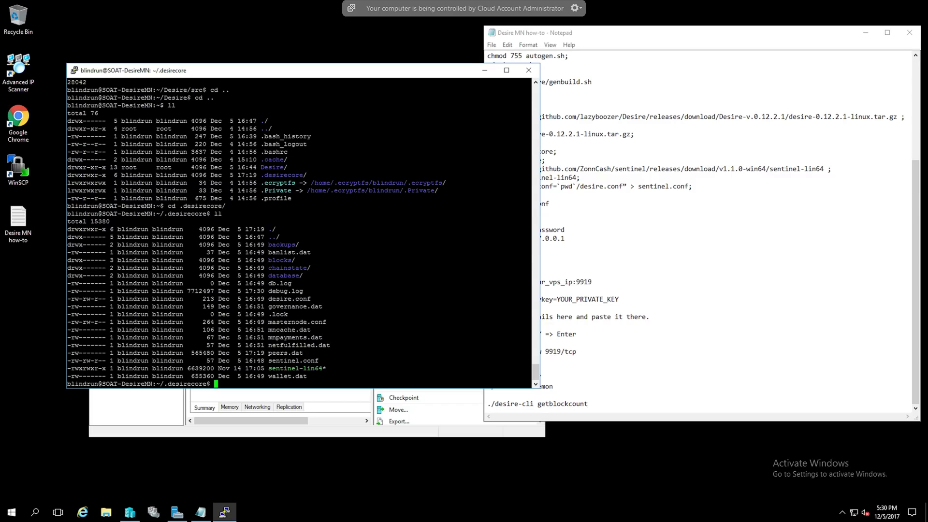
Run ./sentinel-lin64 from ~/.desirecore
right_click(253, 381)
key(Return)
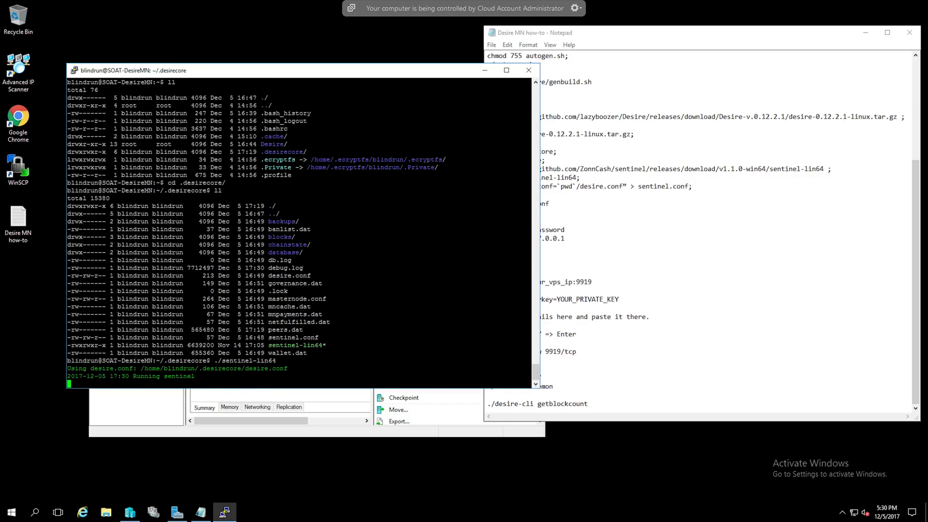